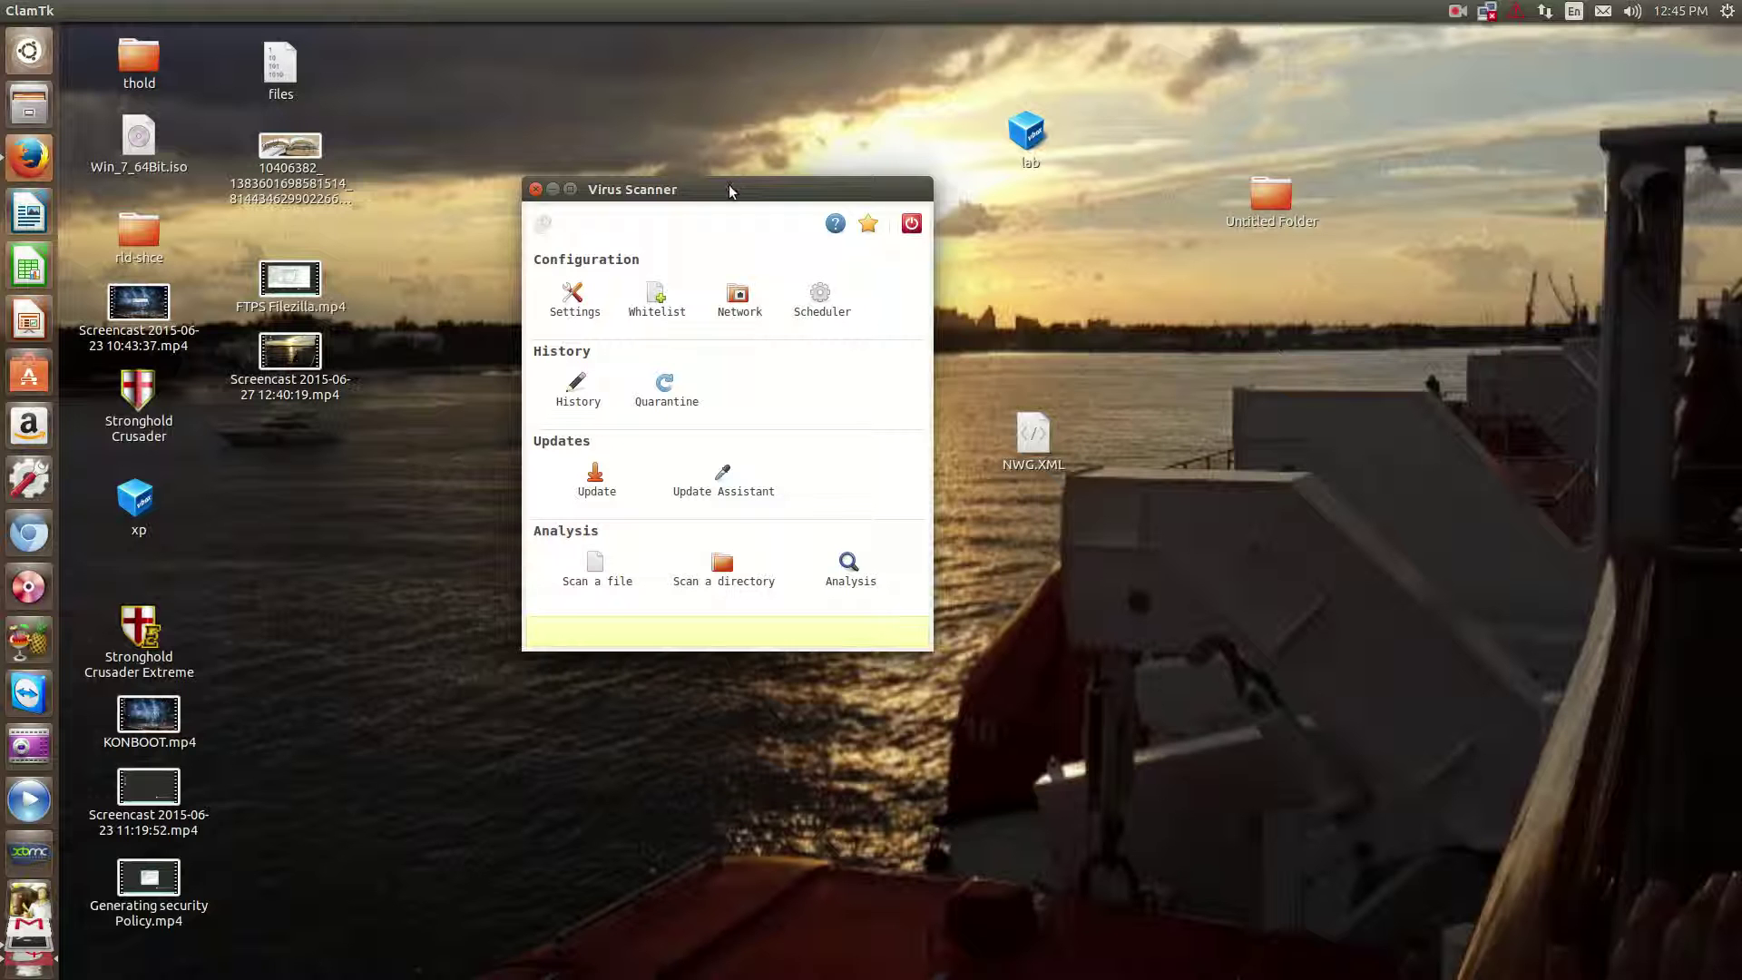
Read the ClamTk project page down to its 5.18 Downloads section and back to the top
left_click_drag(729, 189, 727, 254)
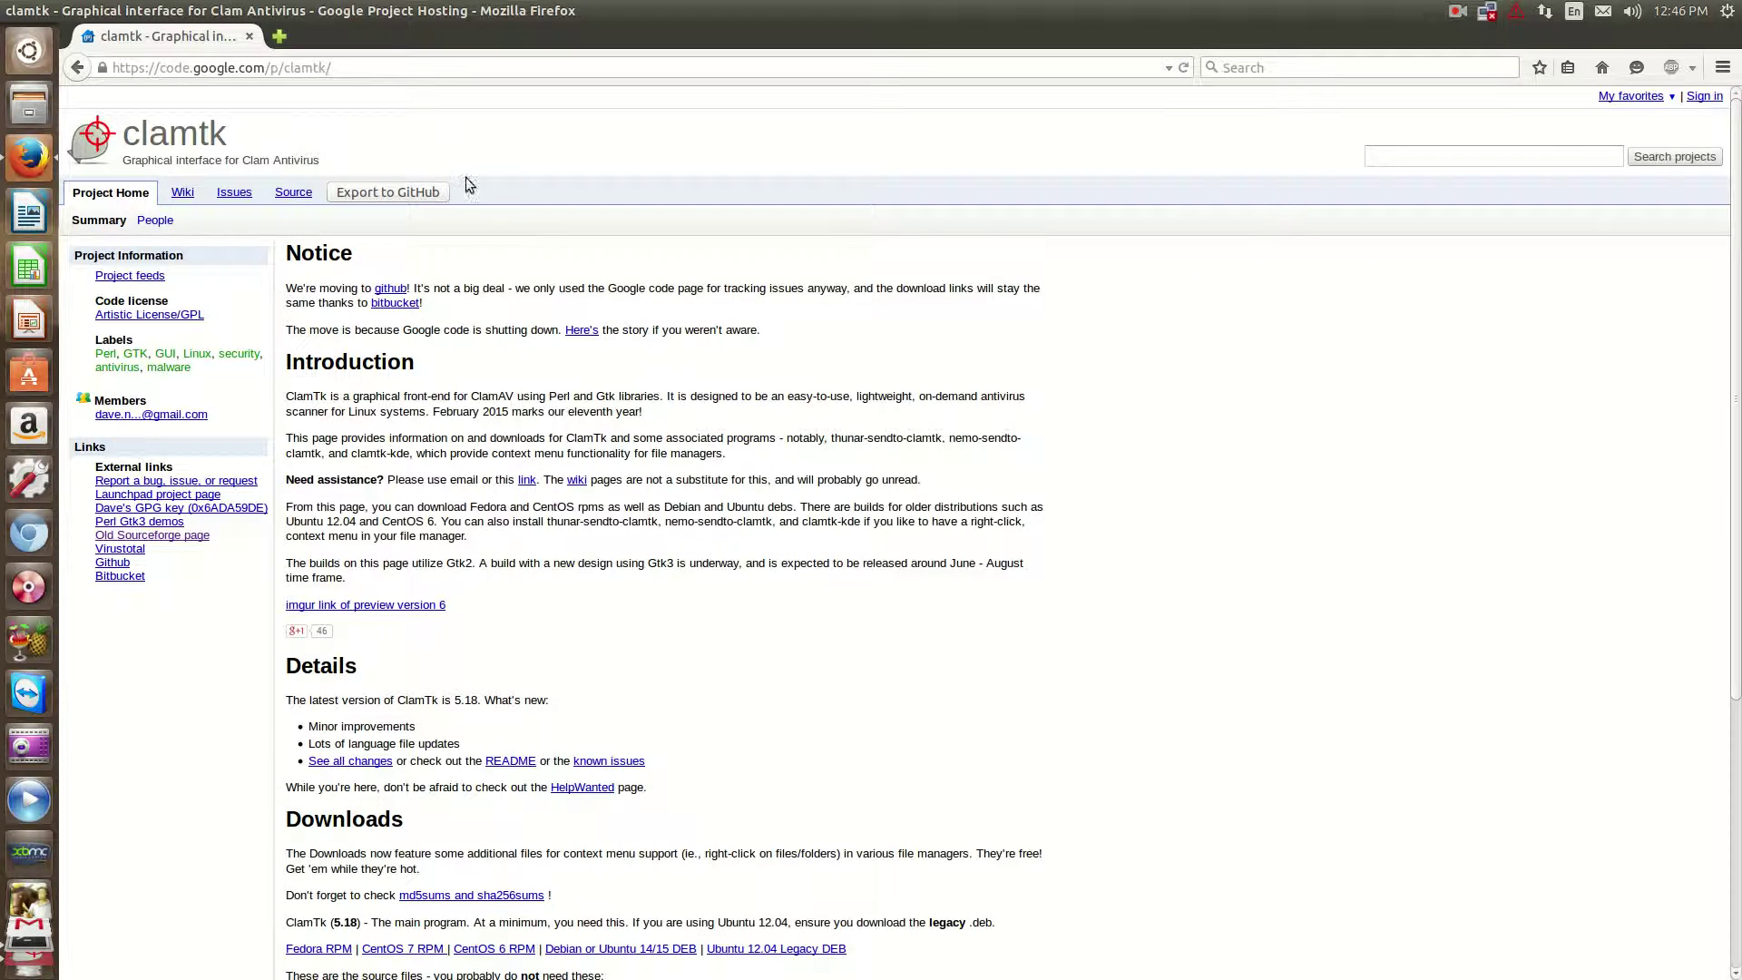
scroll(552, 529, "down", 5)
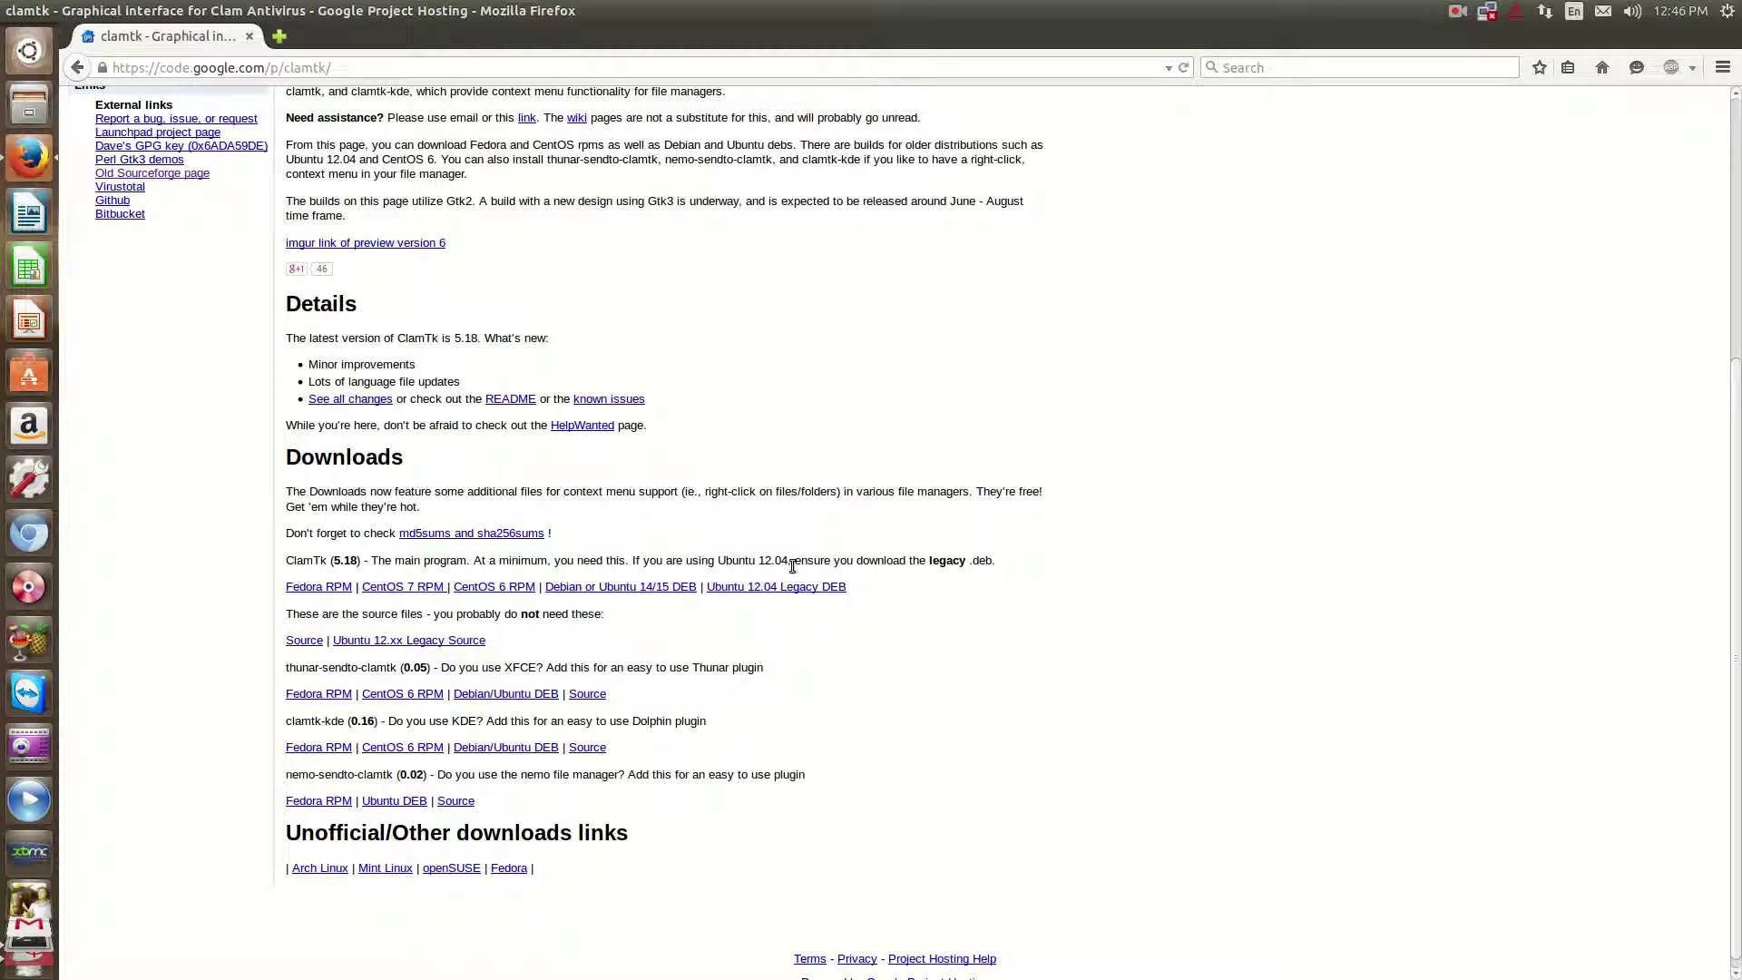
scroll(792, 564, "up", 1)
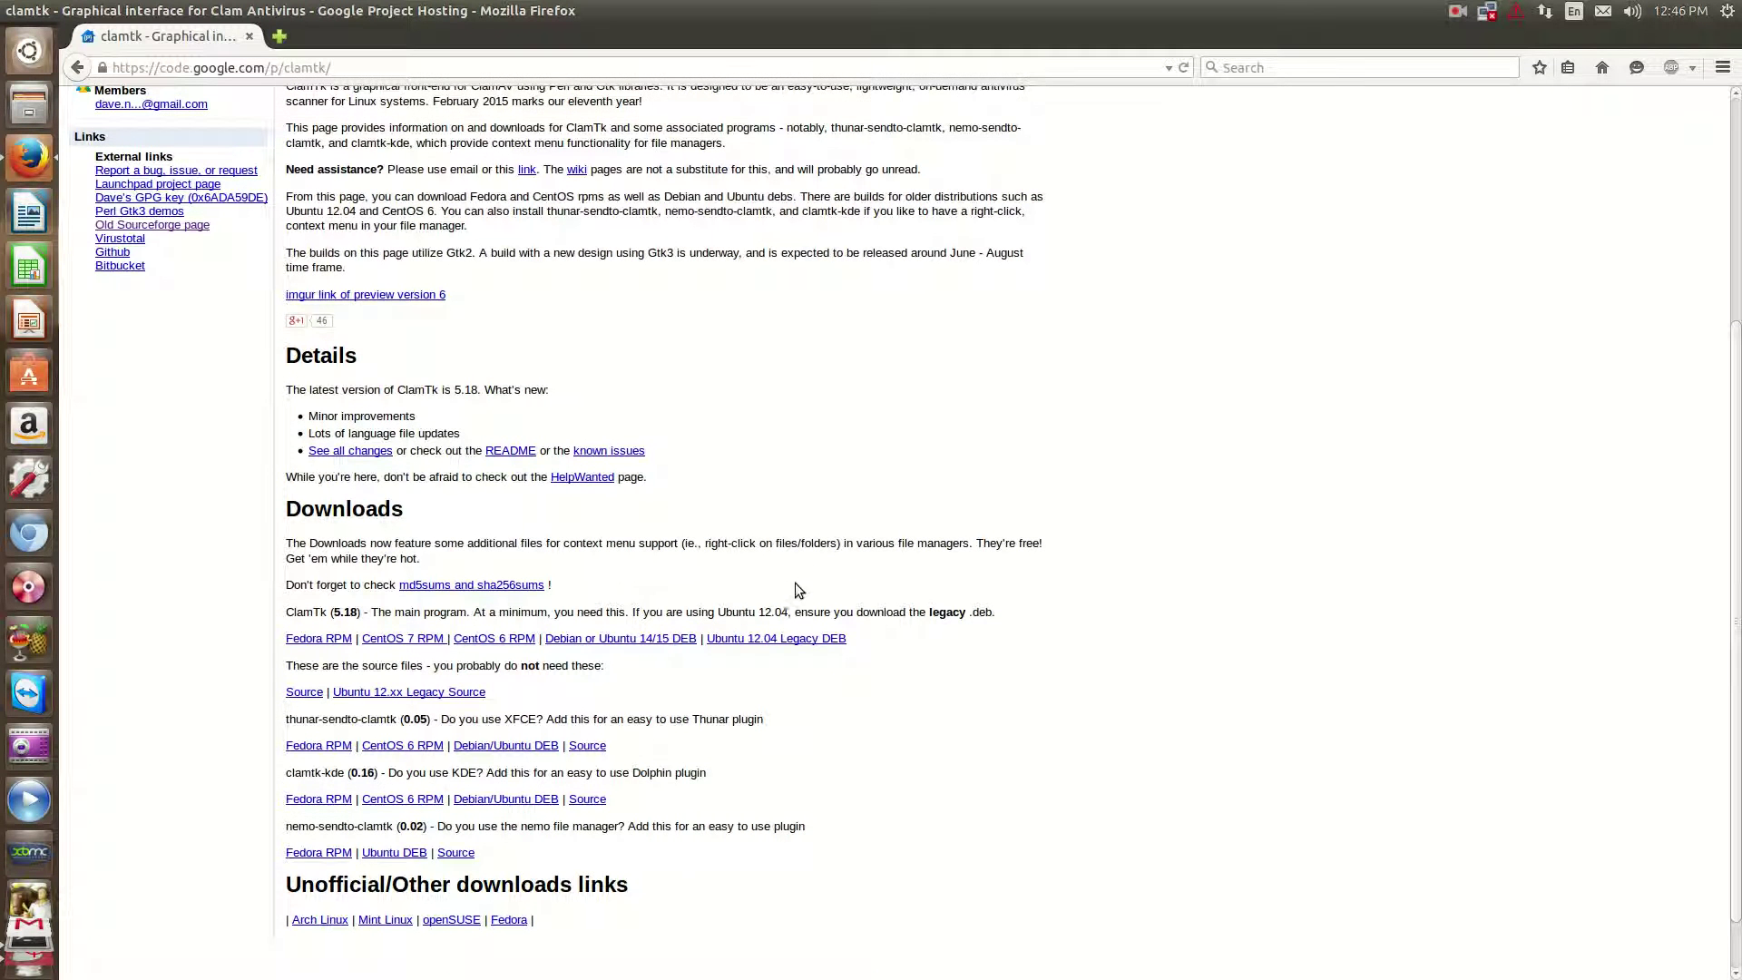
scroll(795, 586, "down", 1)
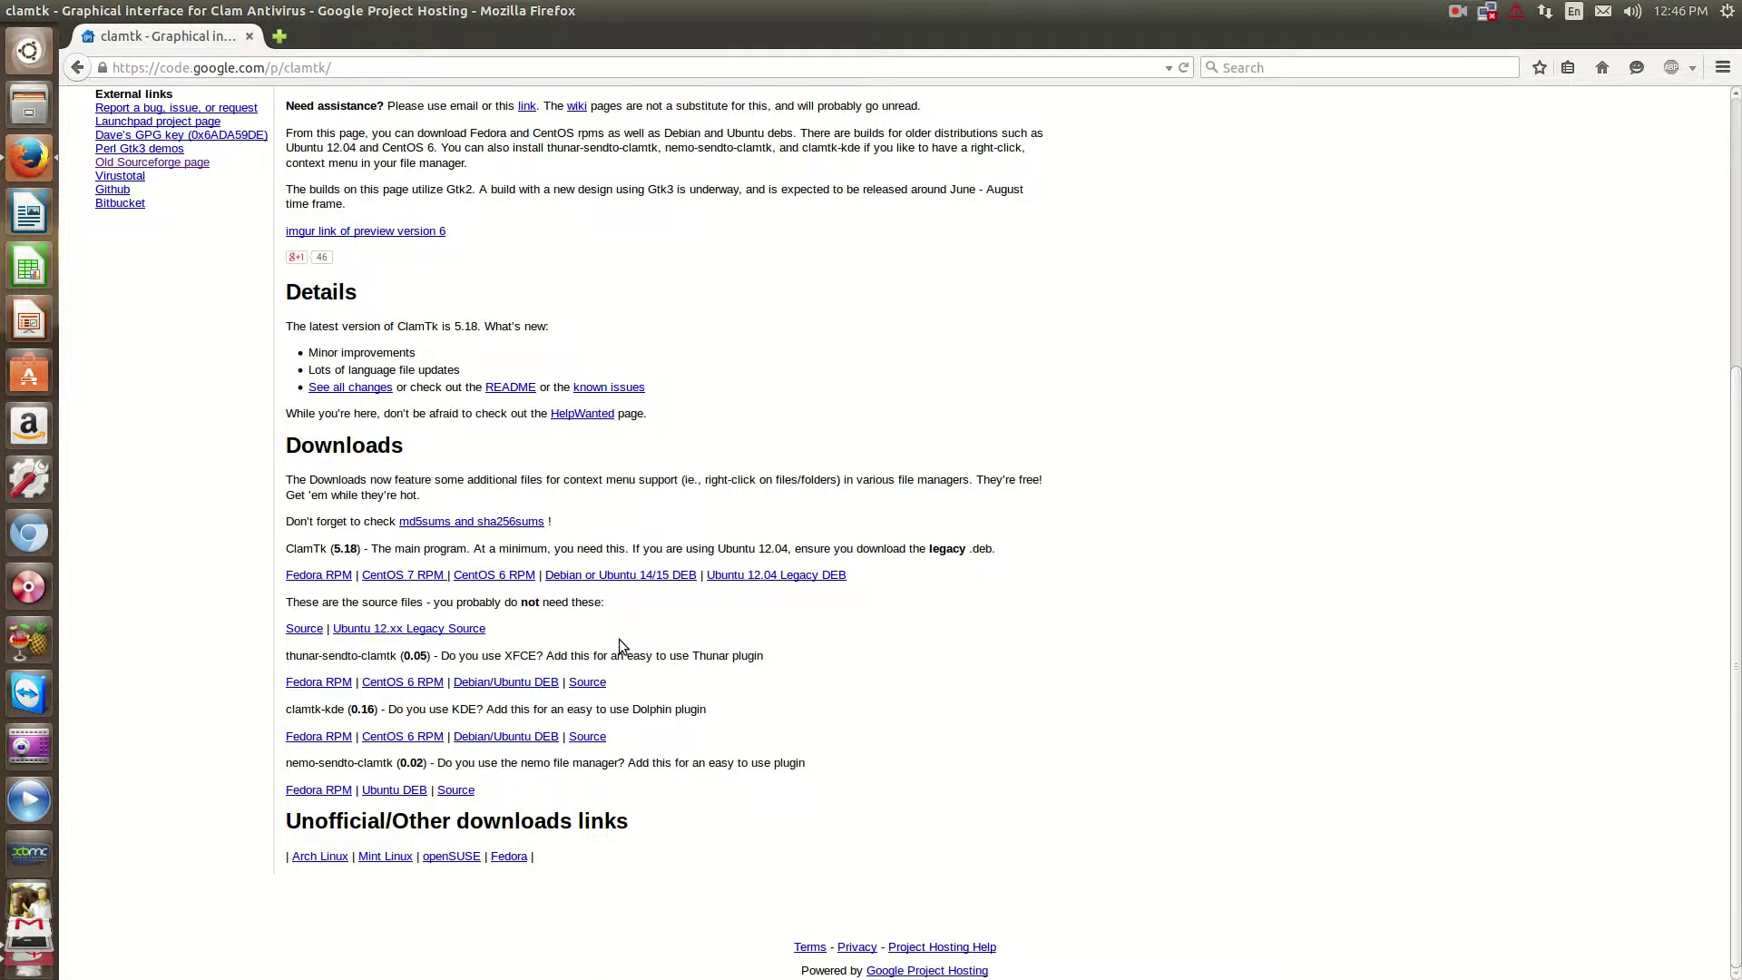
scroll(619, 638, "up", 6)
scroll(582, 635, "up", 1)
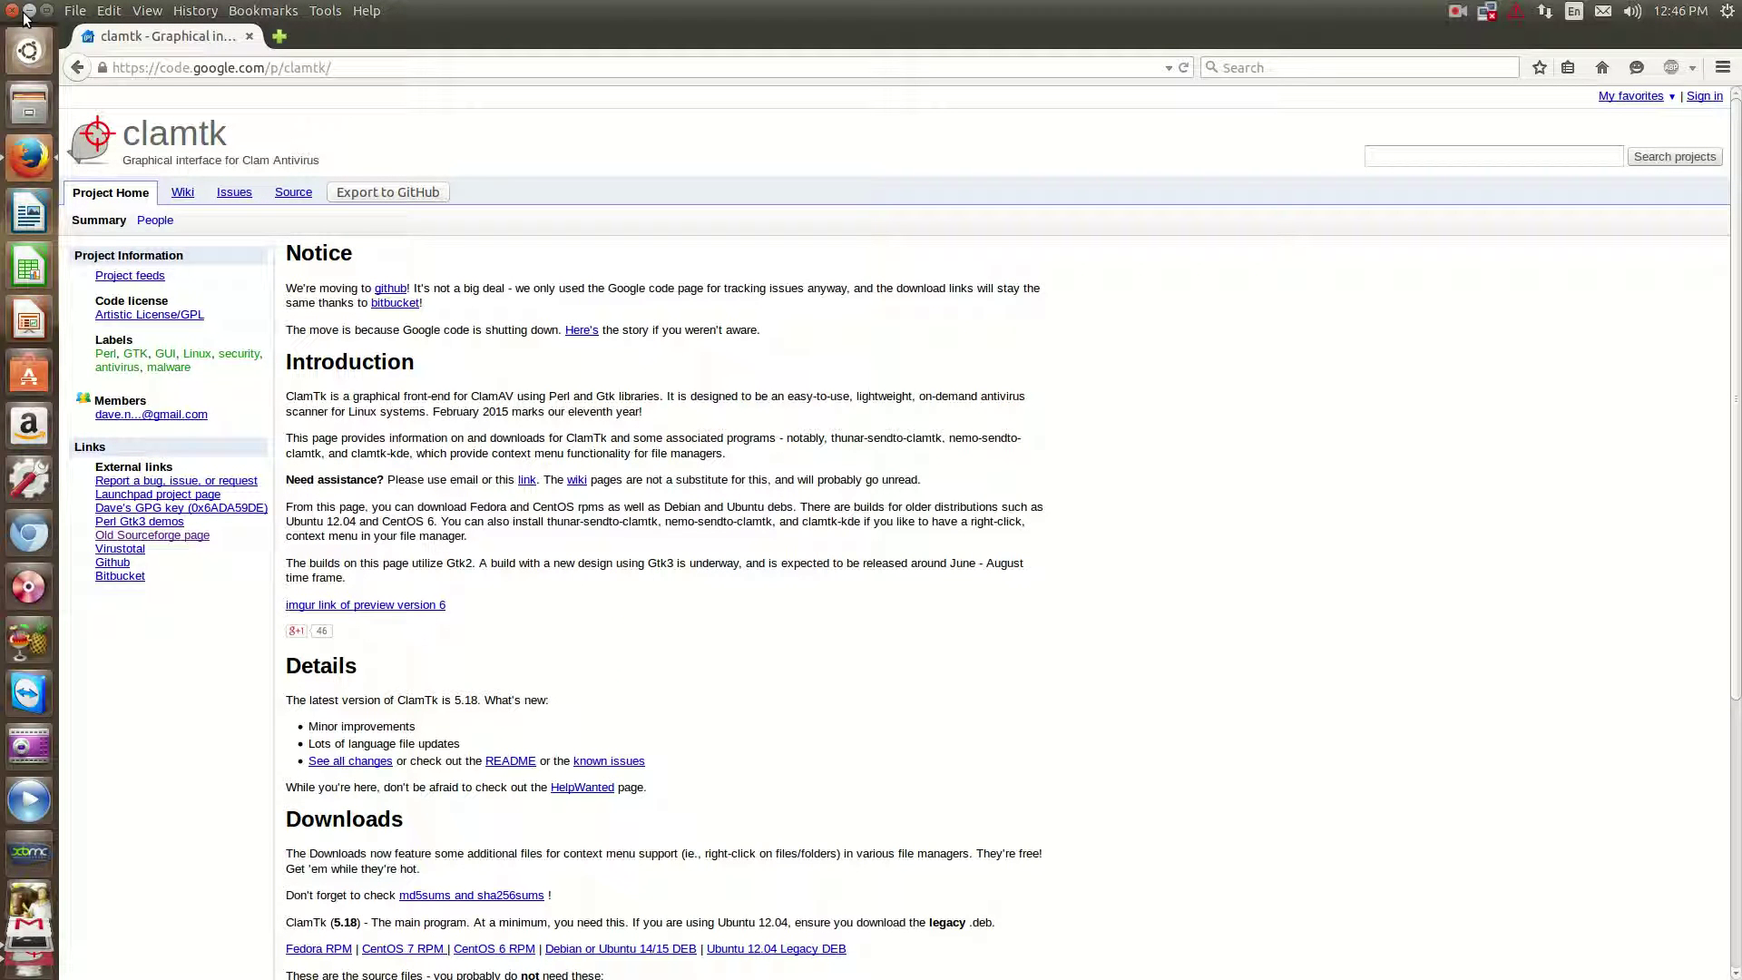
Minimize Firefox and nudge the Virus Scanner window into position on the desktop
left_click(28, 11)
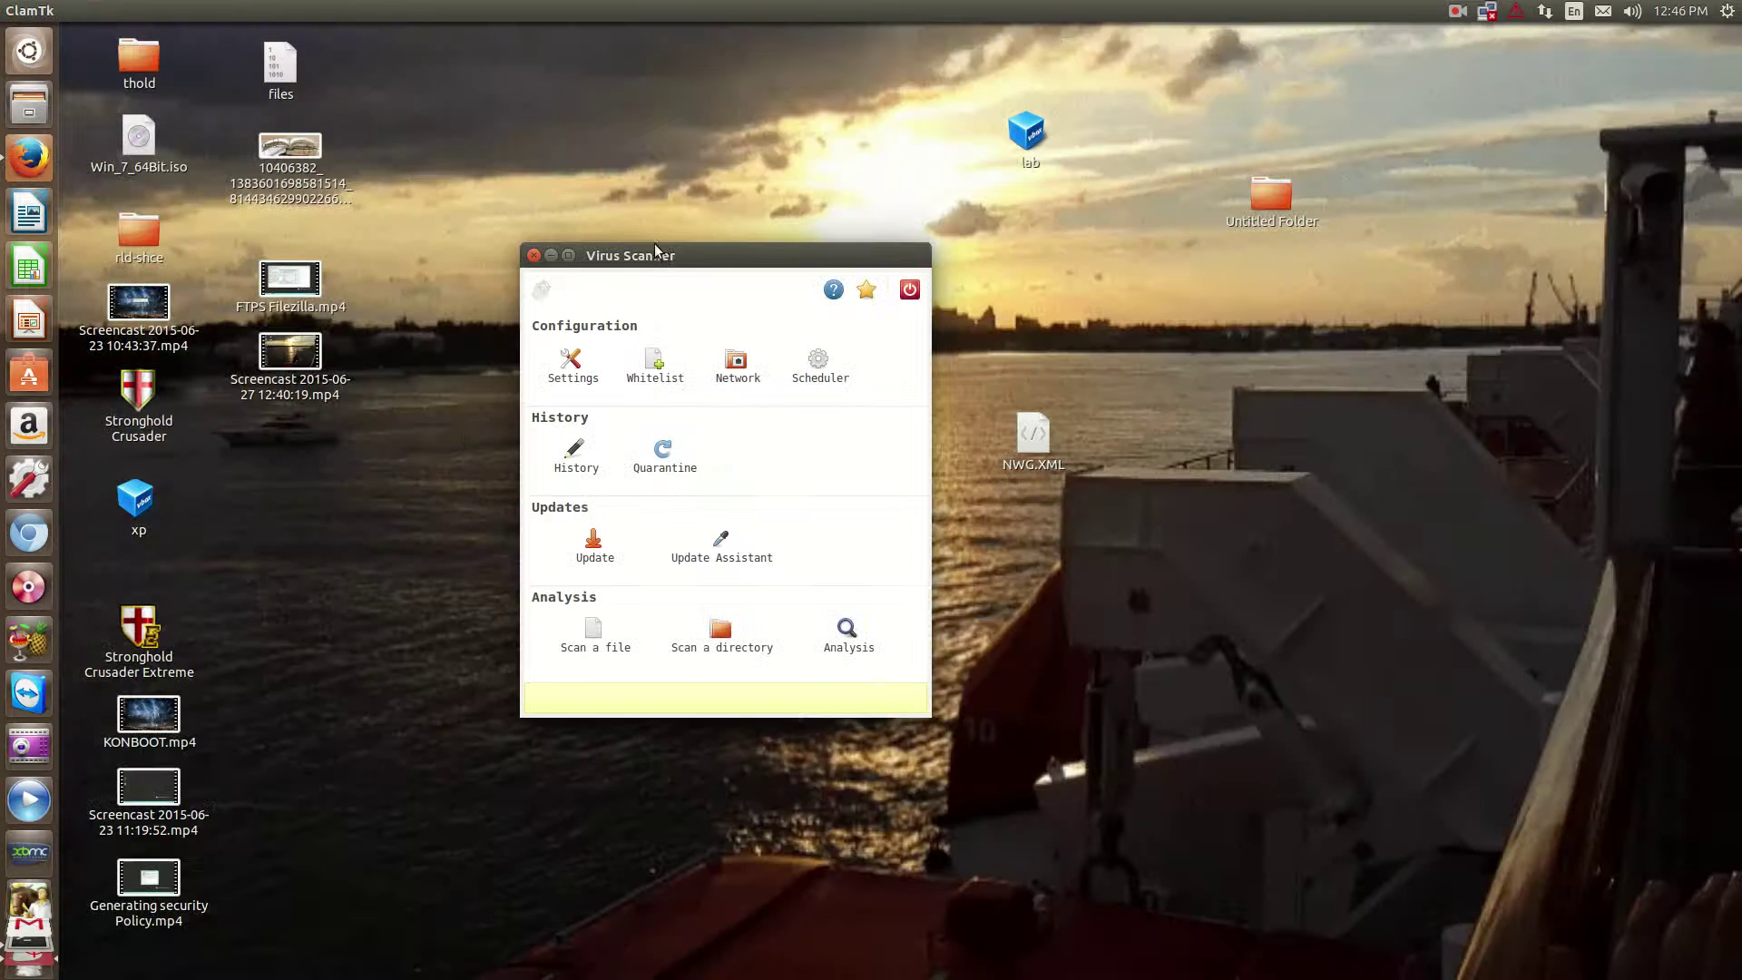
mouse_move(678, 264)
left_mouse_down()
mouse_move(629, 414)
mouse_move(660, 266)
left_mouse_up()
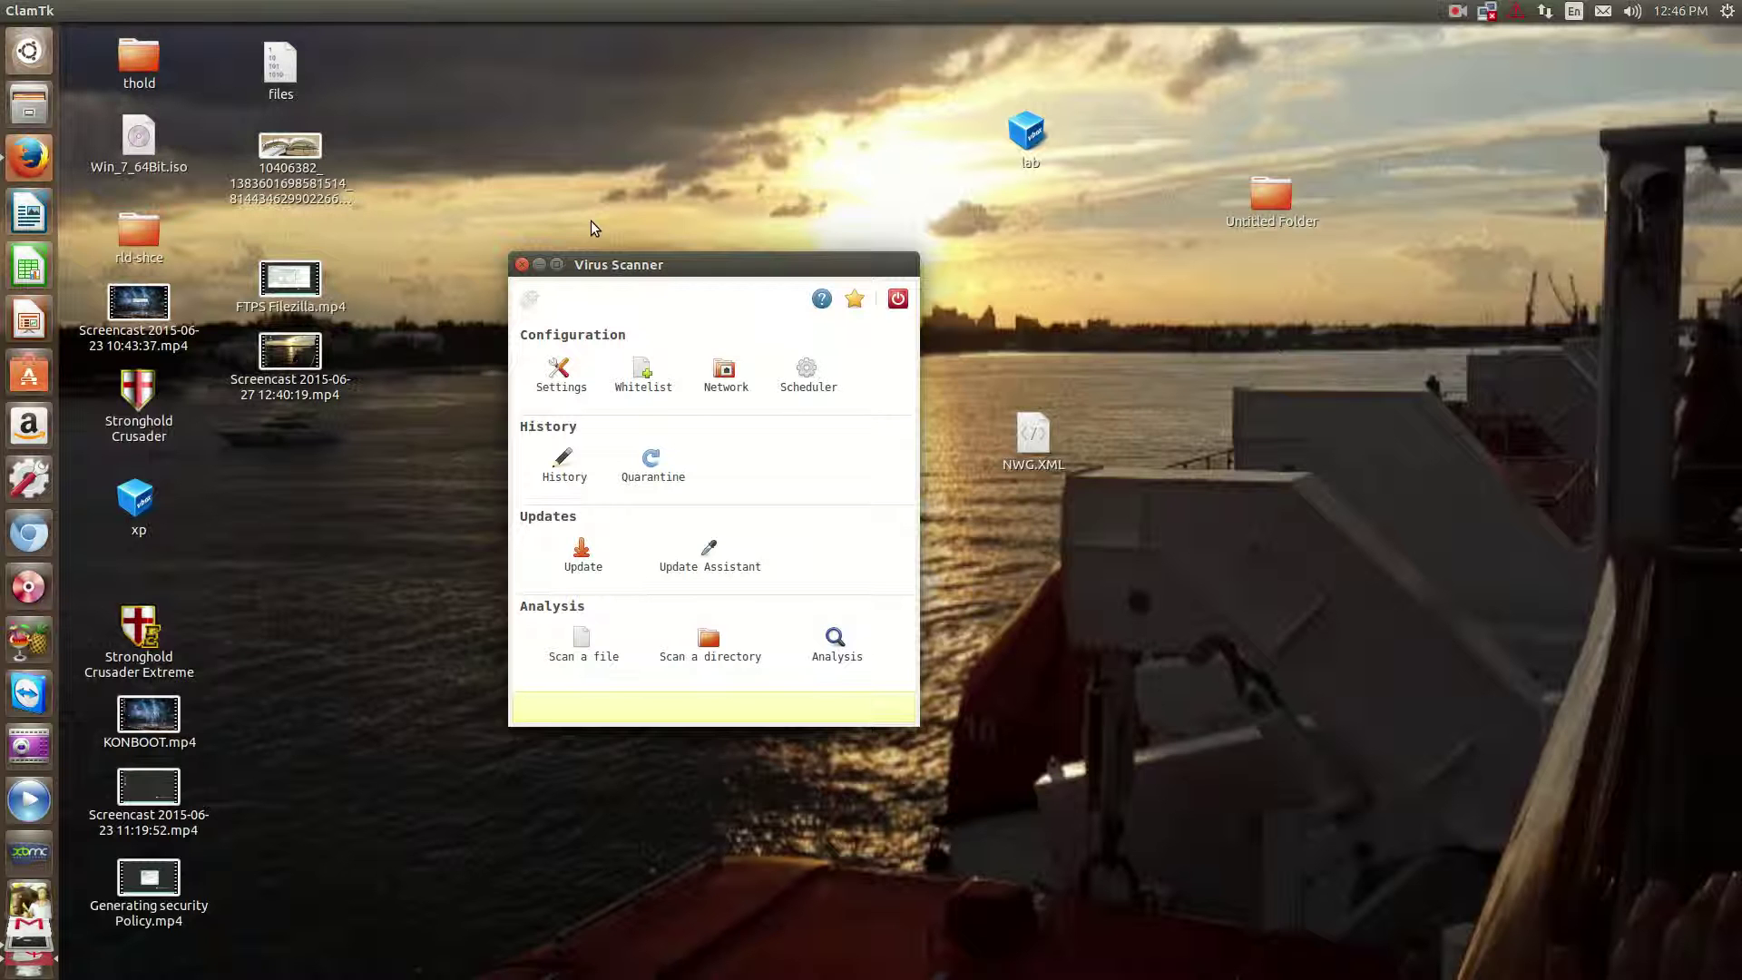
mouse_move(601, 267)
left_mouse_down()
mouse_move(649, 258)
mouse_move(578, 265)
left_mouse_up()
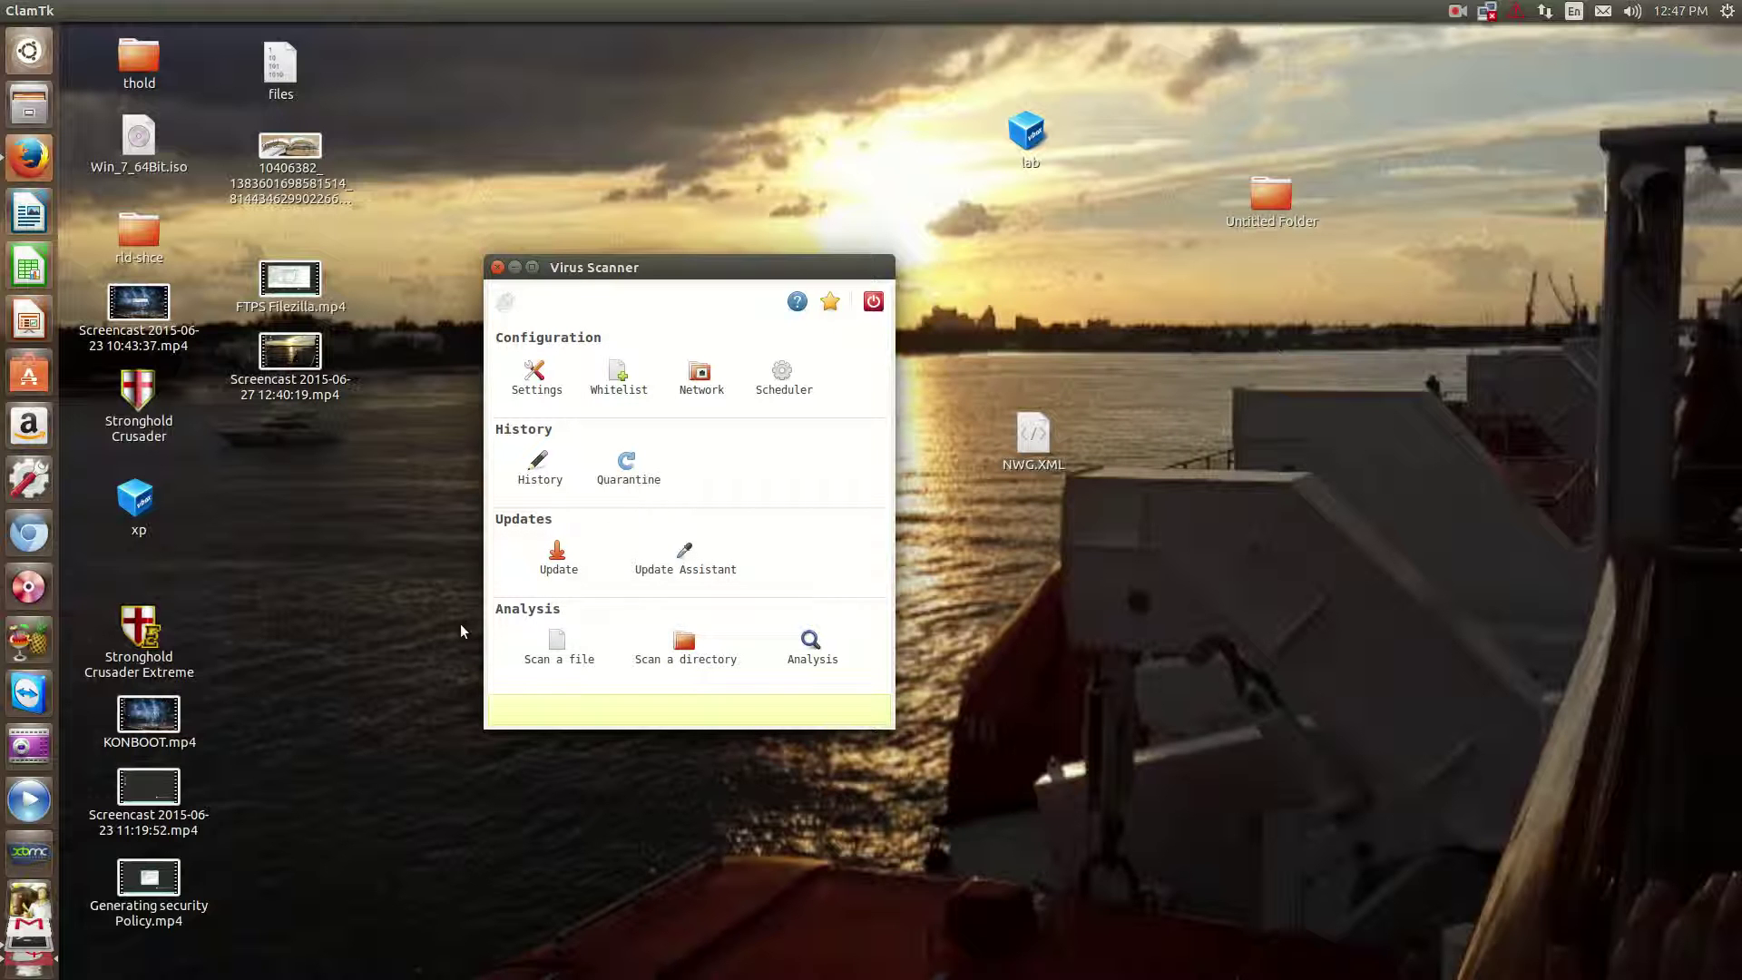
left_click(559, 566)
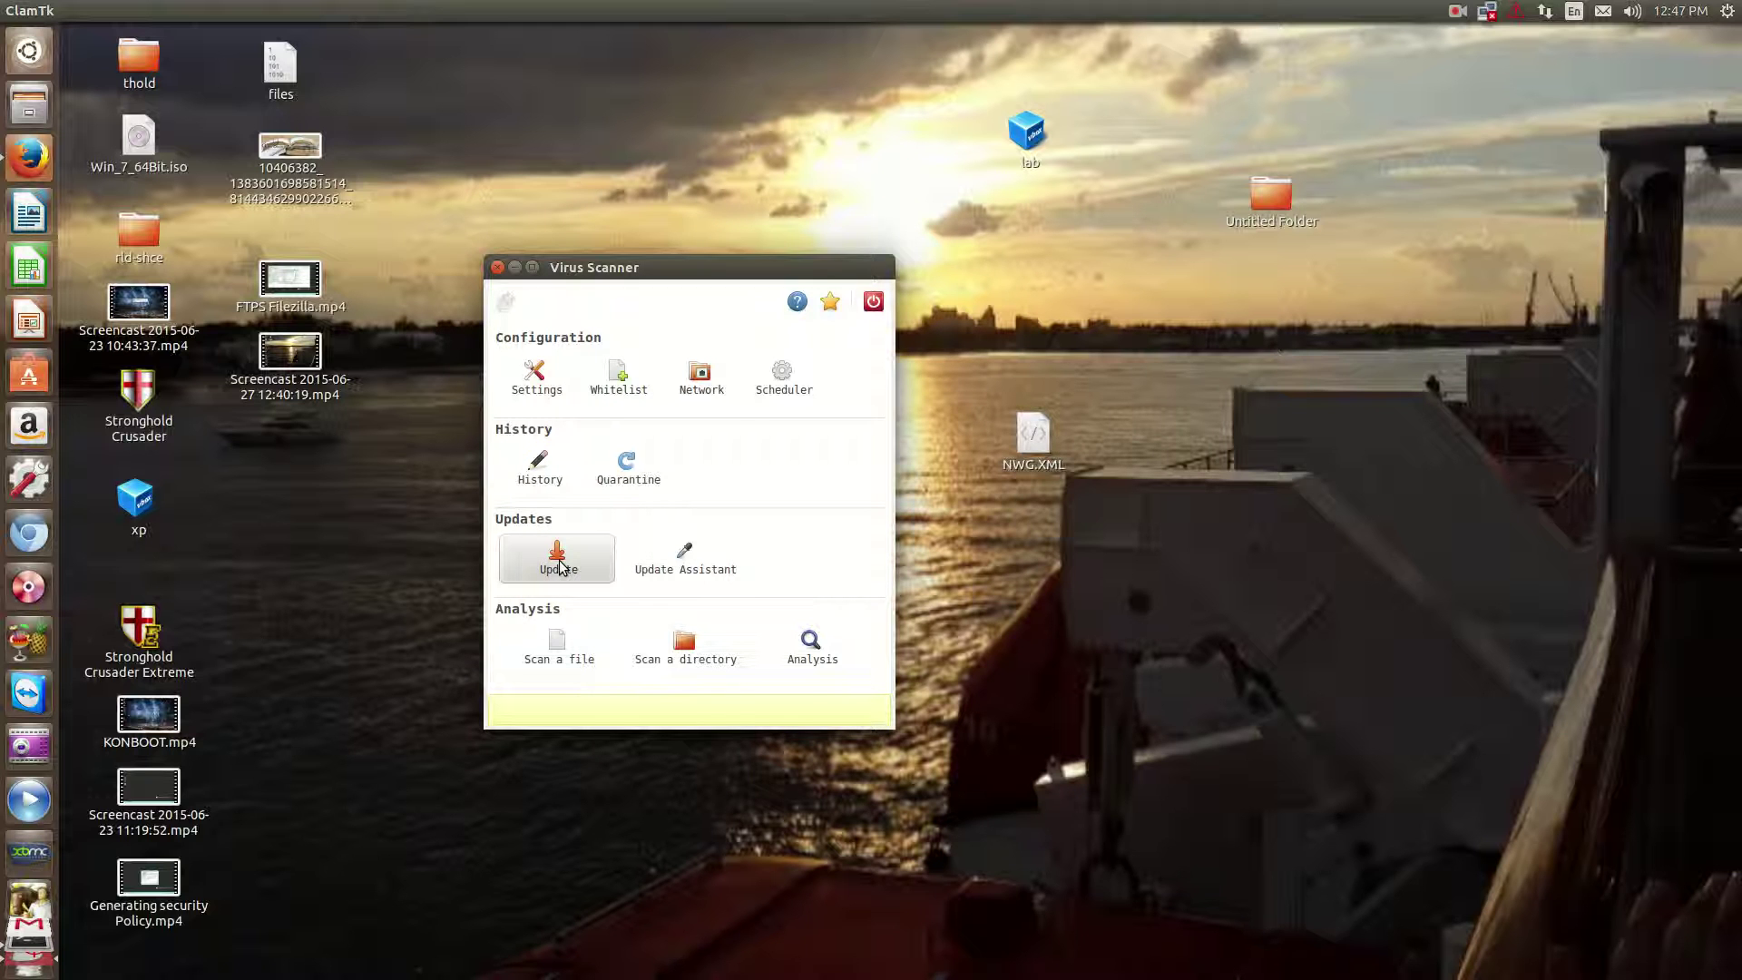
left_click(561, 361)
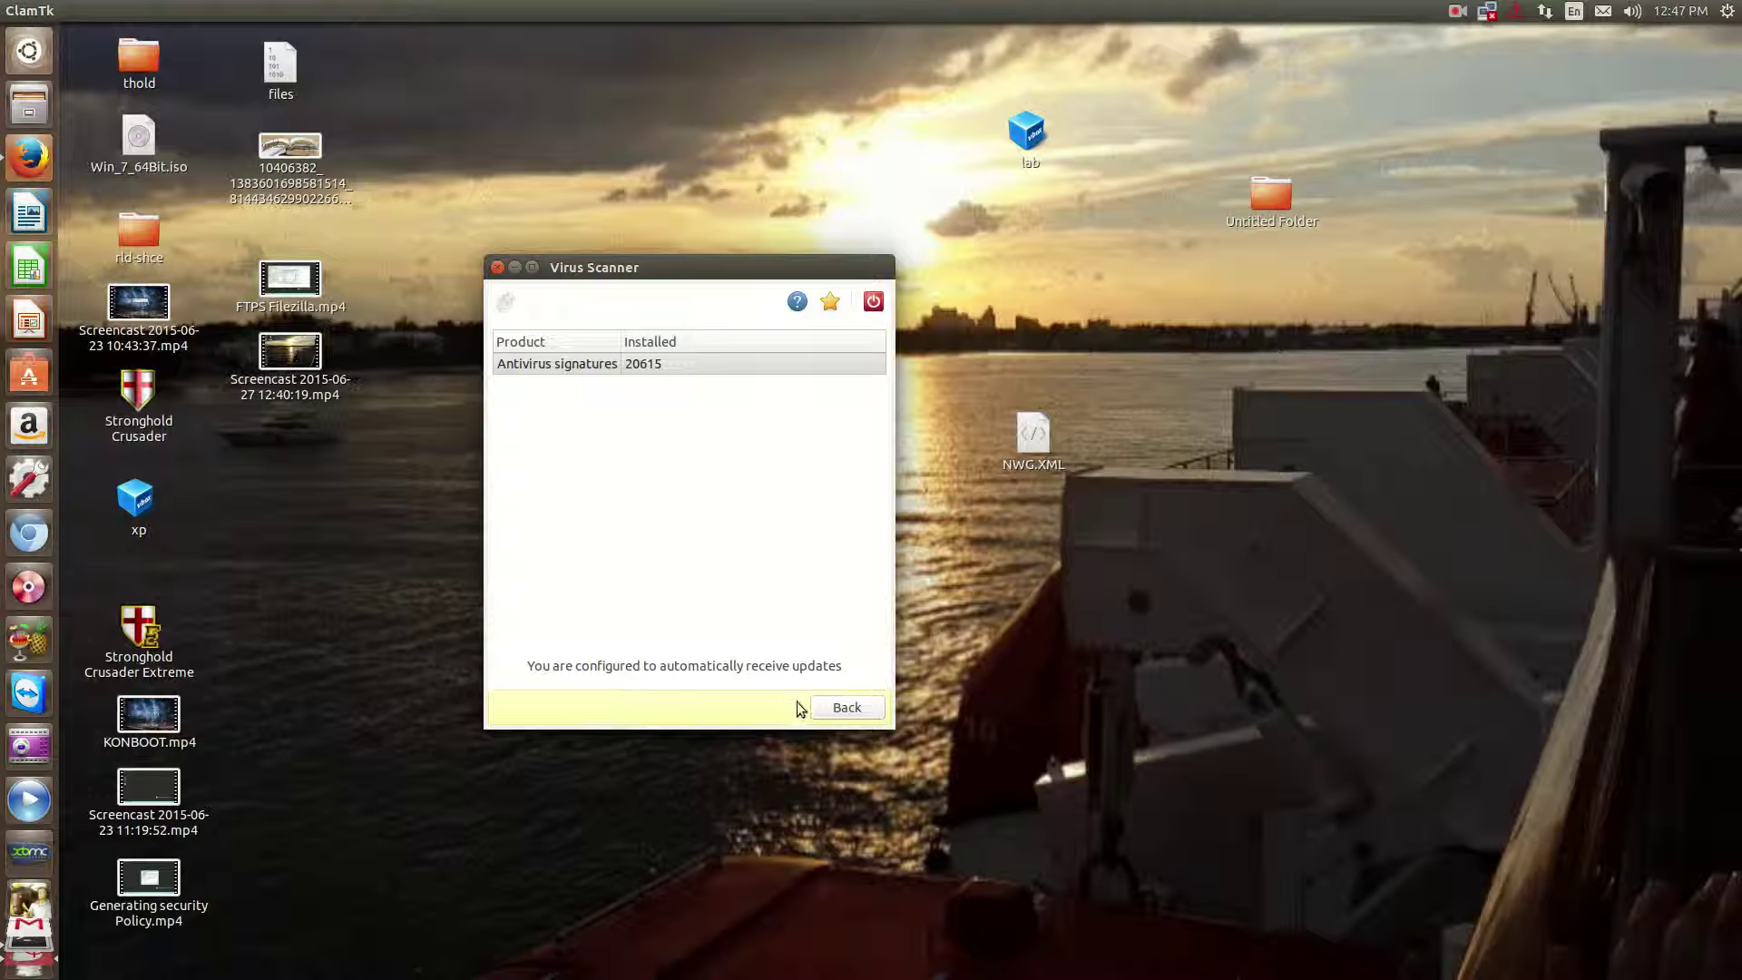
left_click(827, 708)
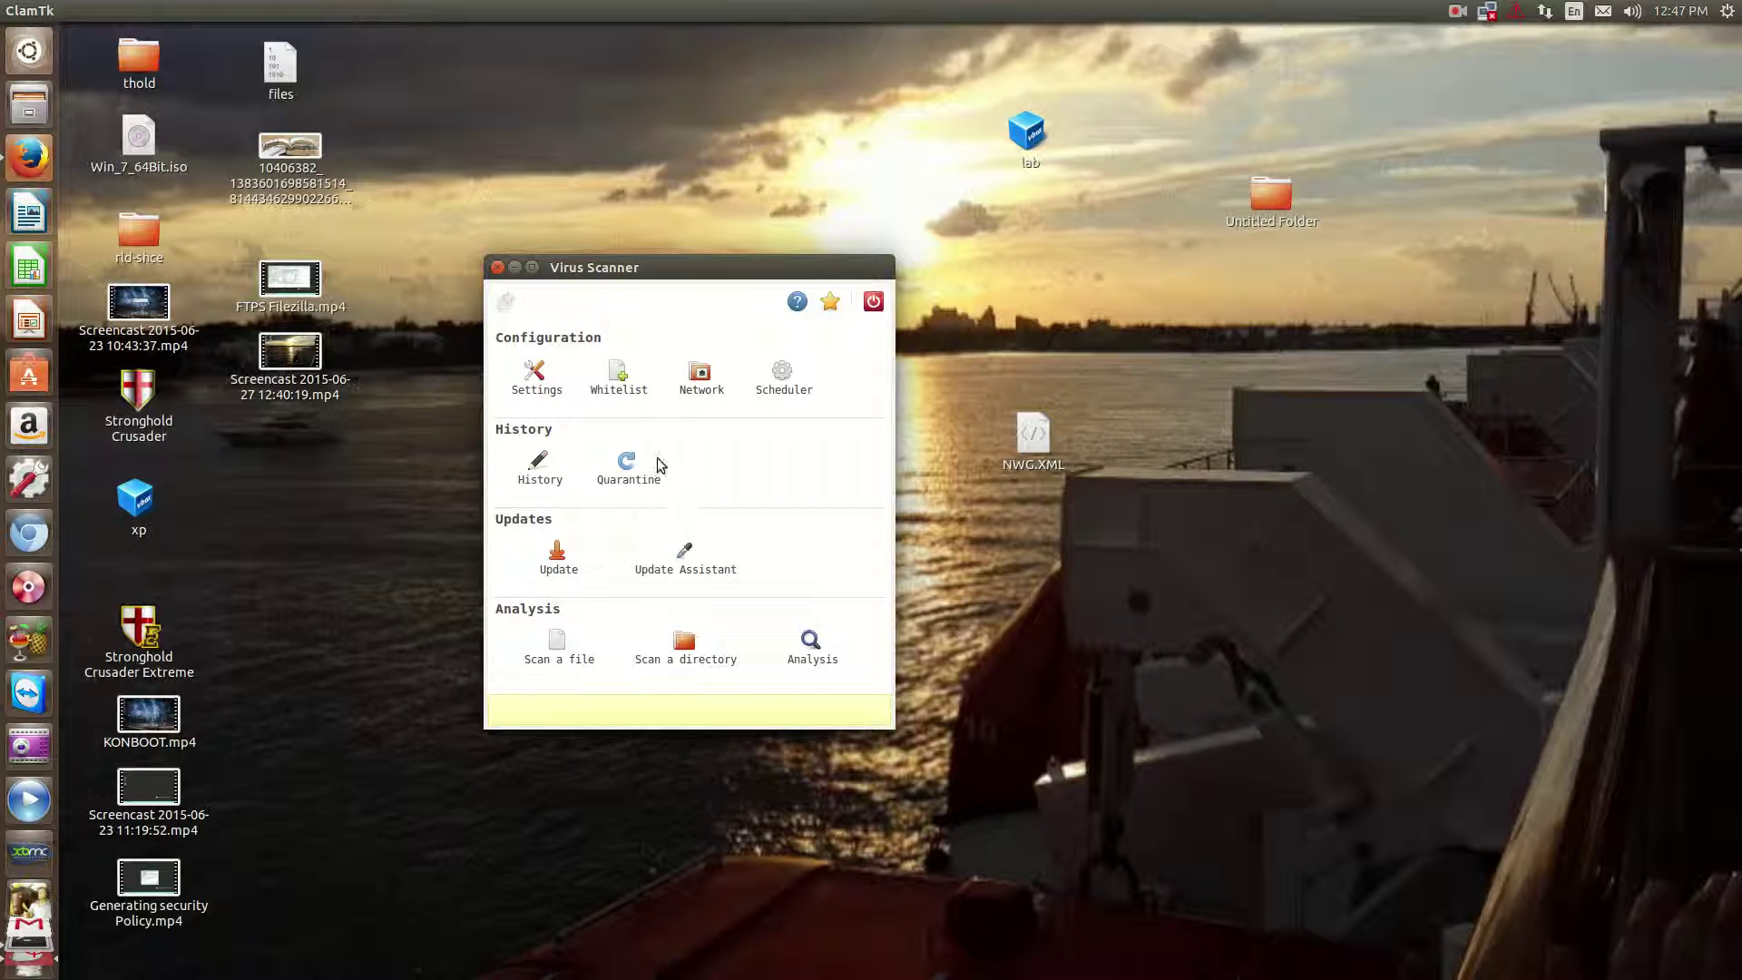
left_click(685, 551)
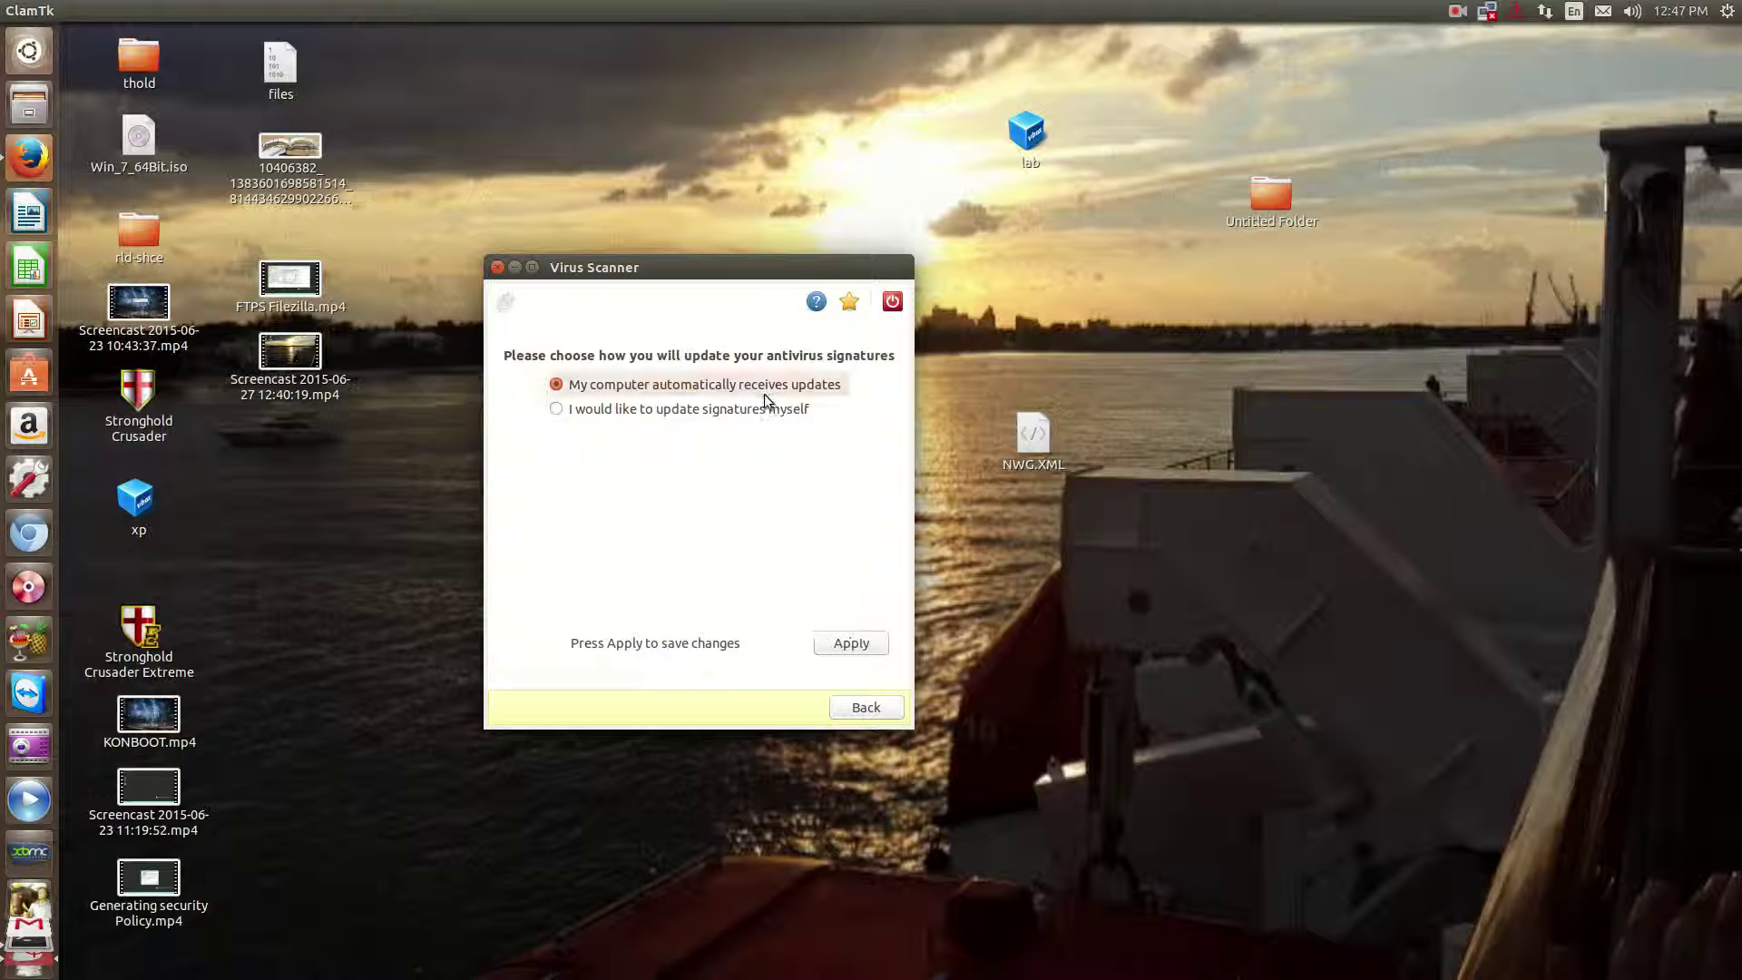
left_click(859, 716)
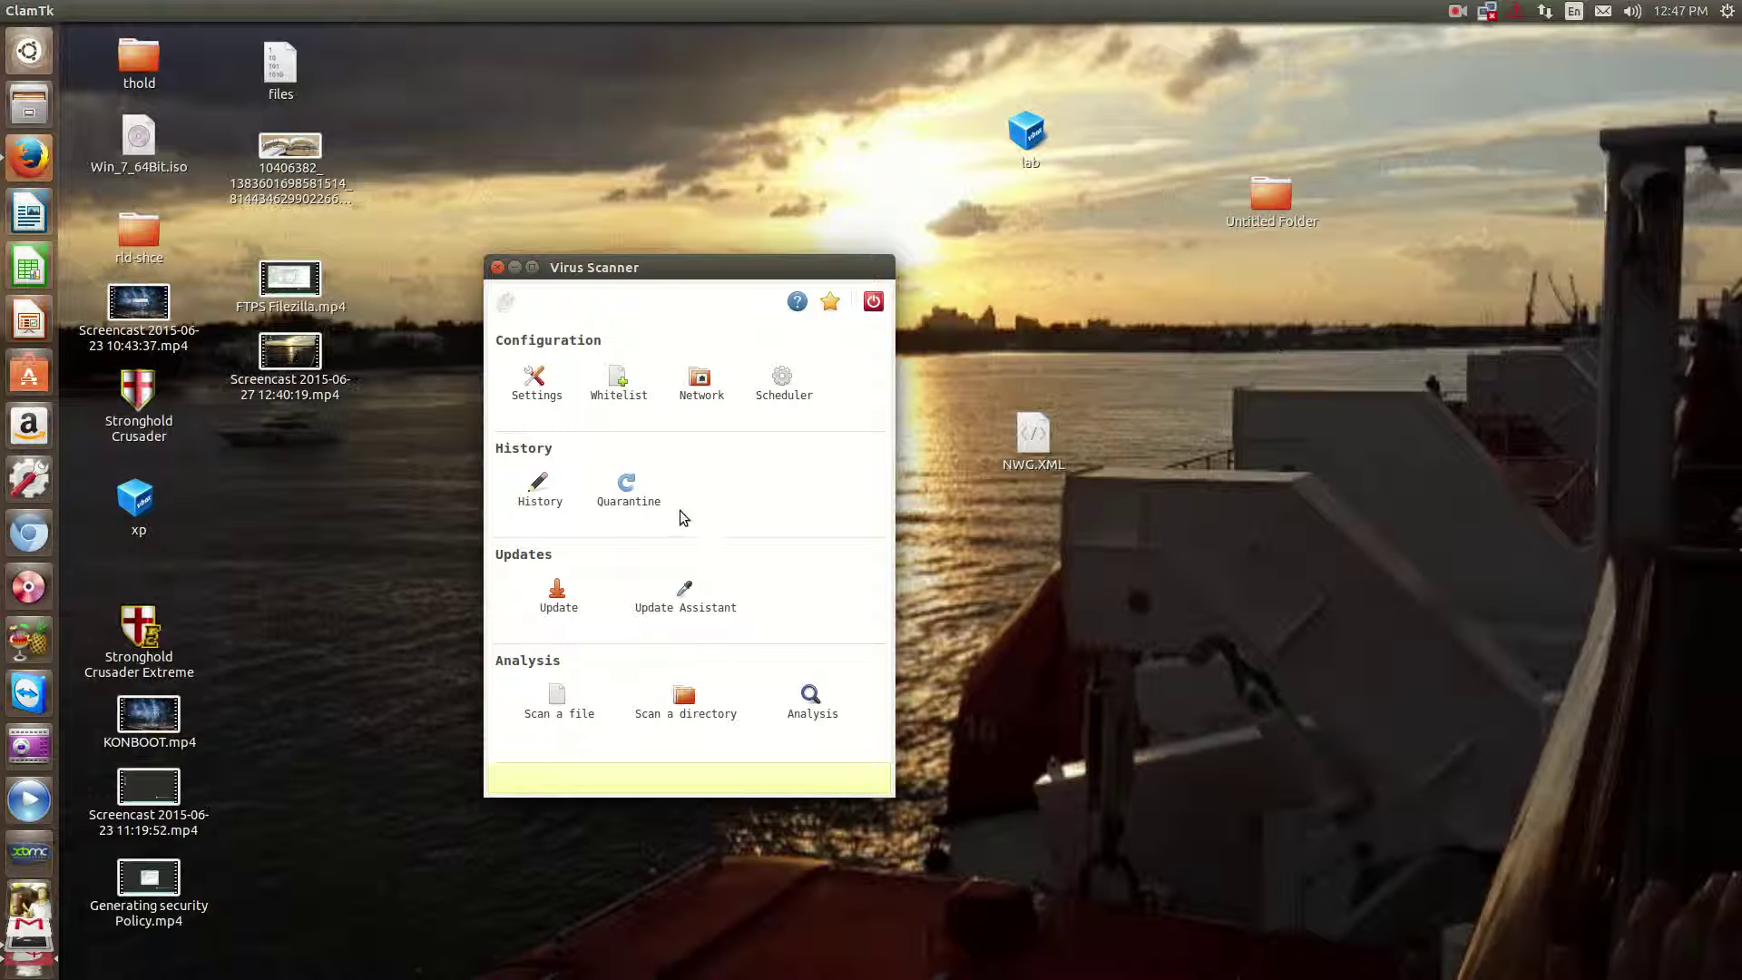
Check the scan history, then turn off 'Scan files beginning with a dot (.*)' in Settings
left_click(535, 492)
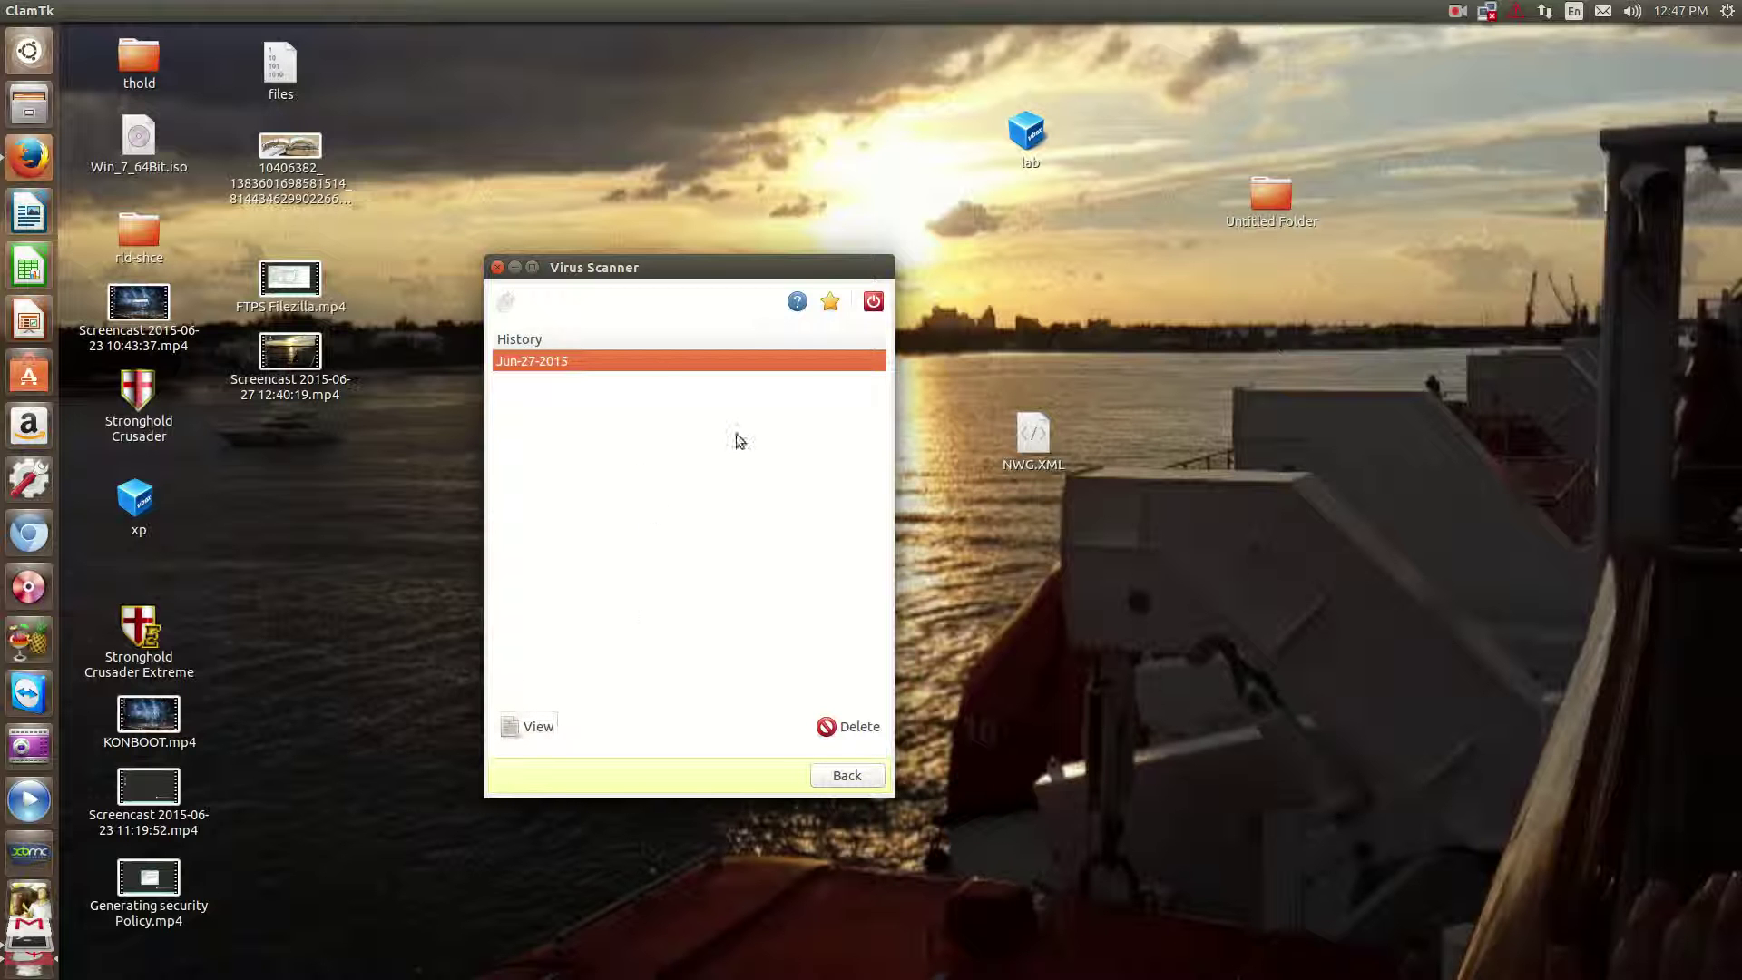
left_click(848, 775)
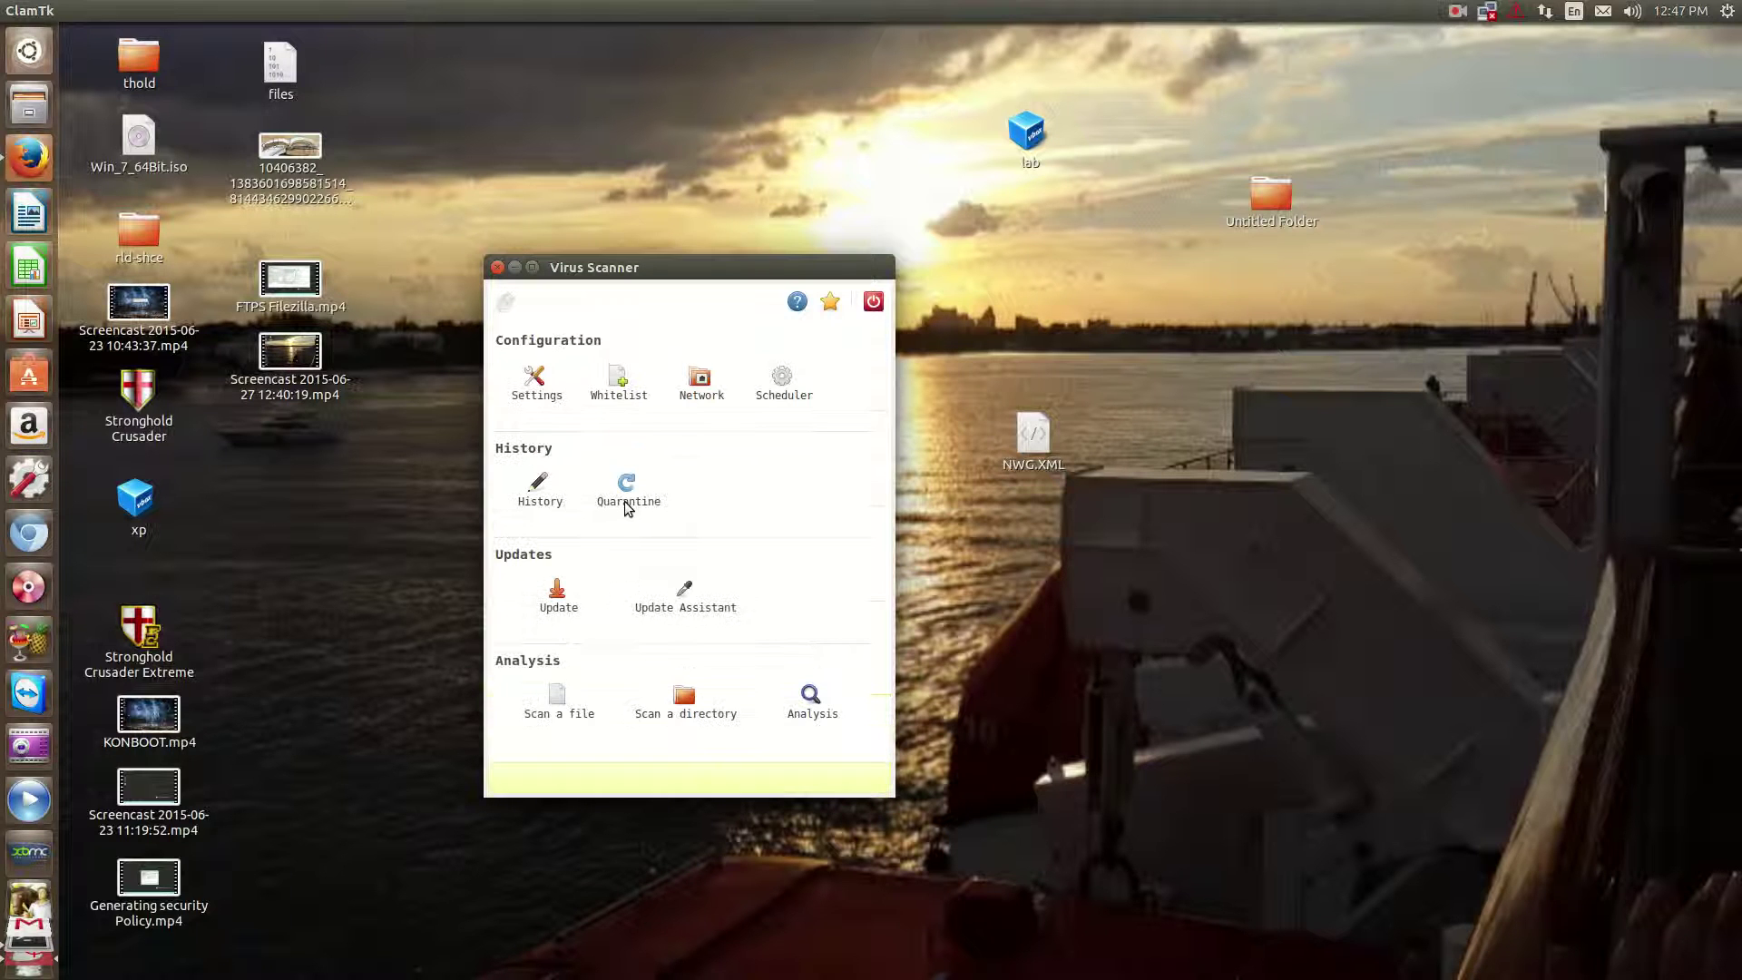
double_click(530, 385)
left_click(520, 378)
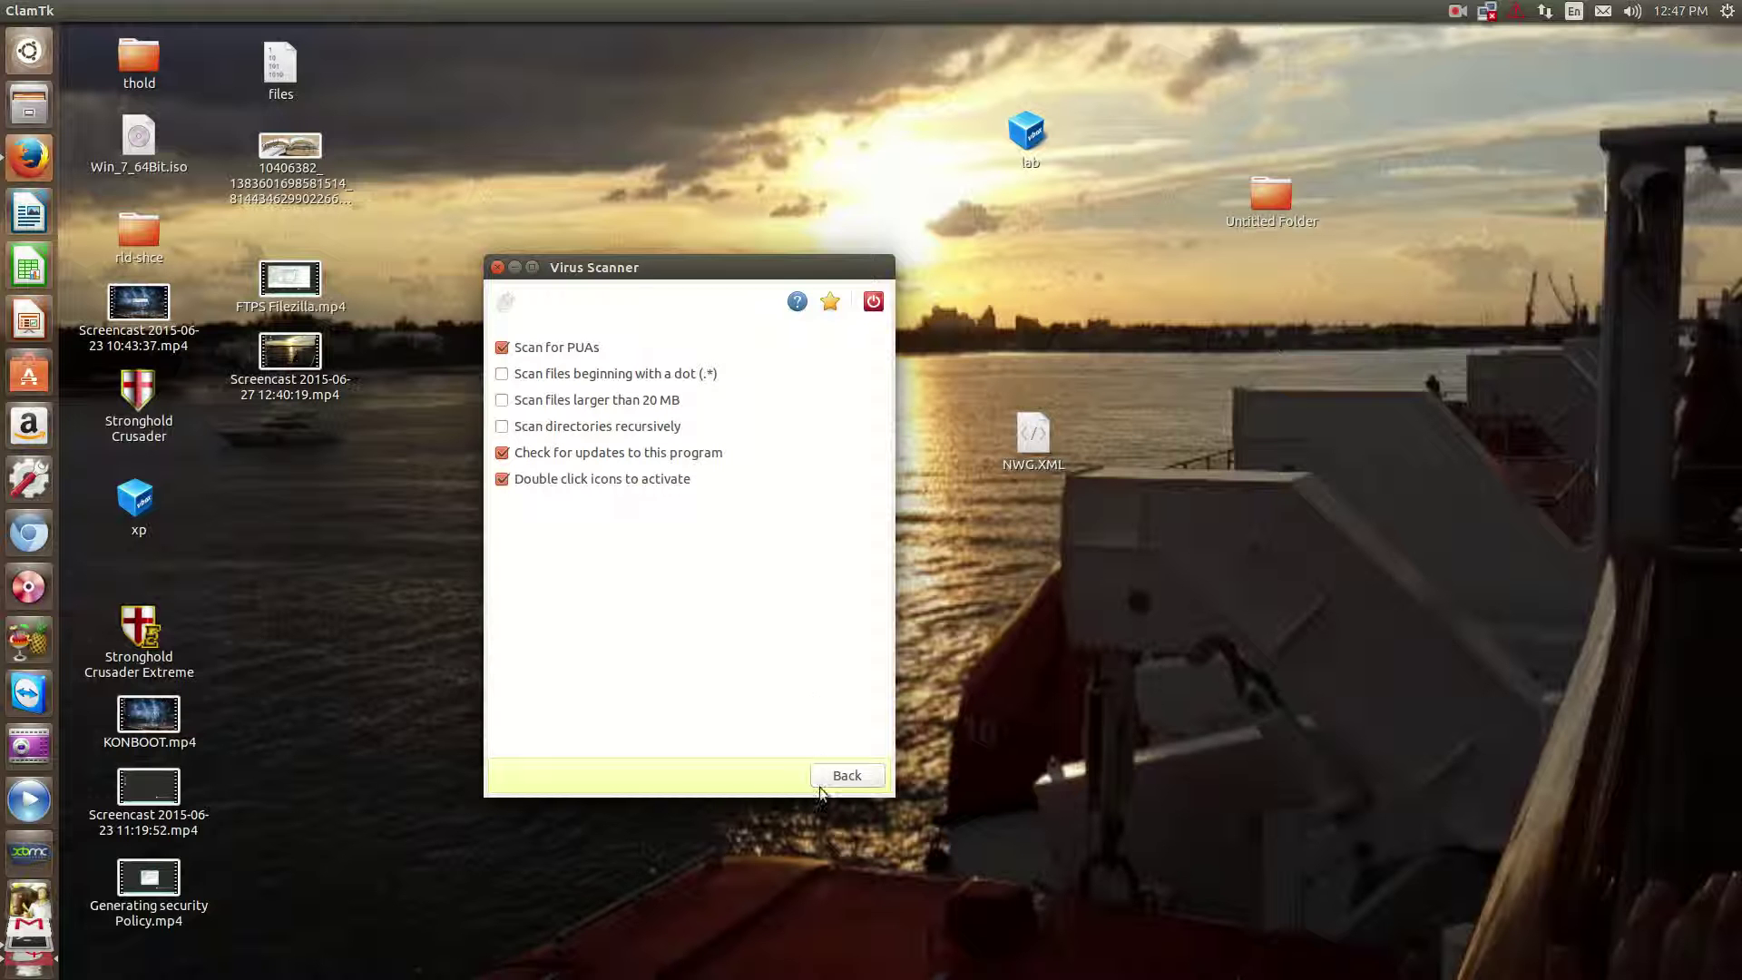
left_click(847, 780)
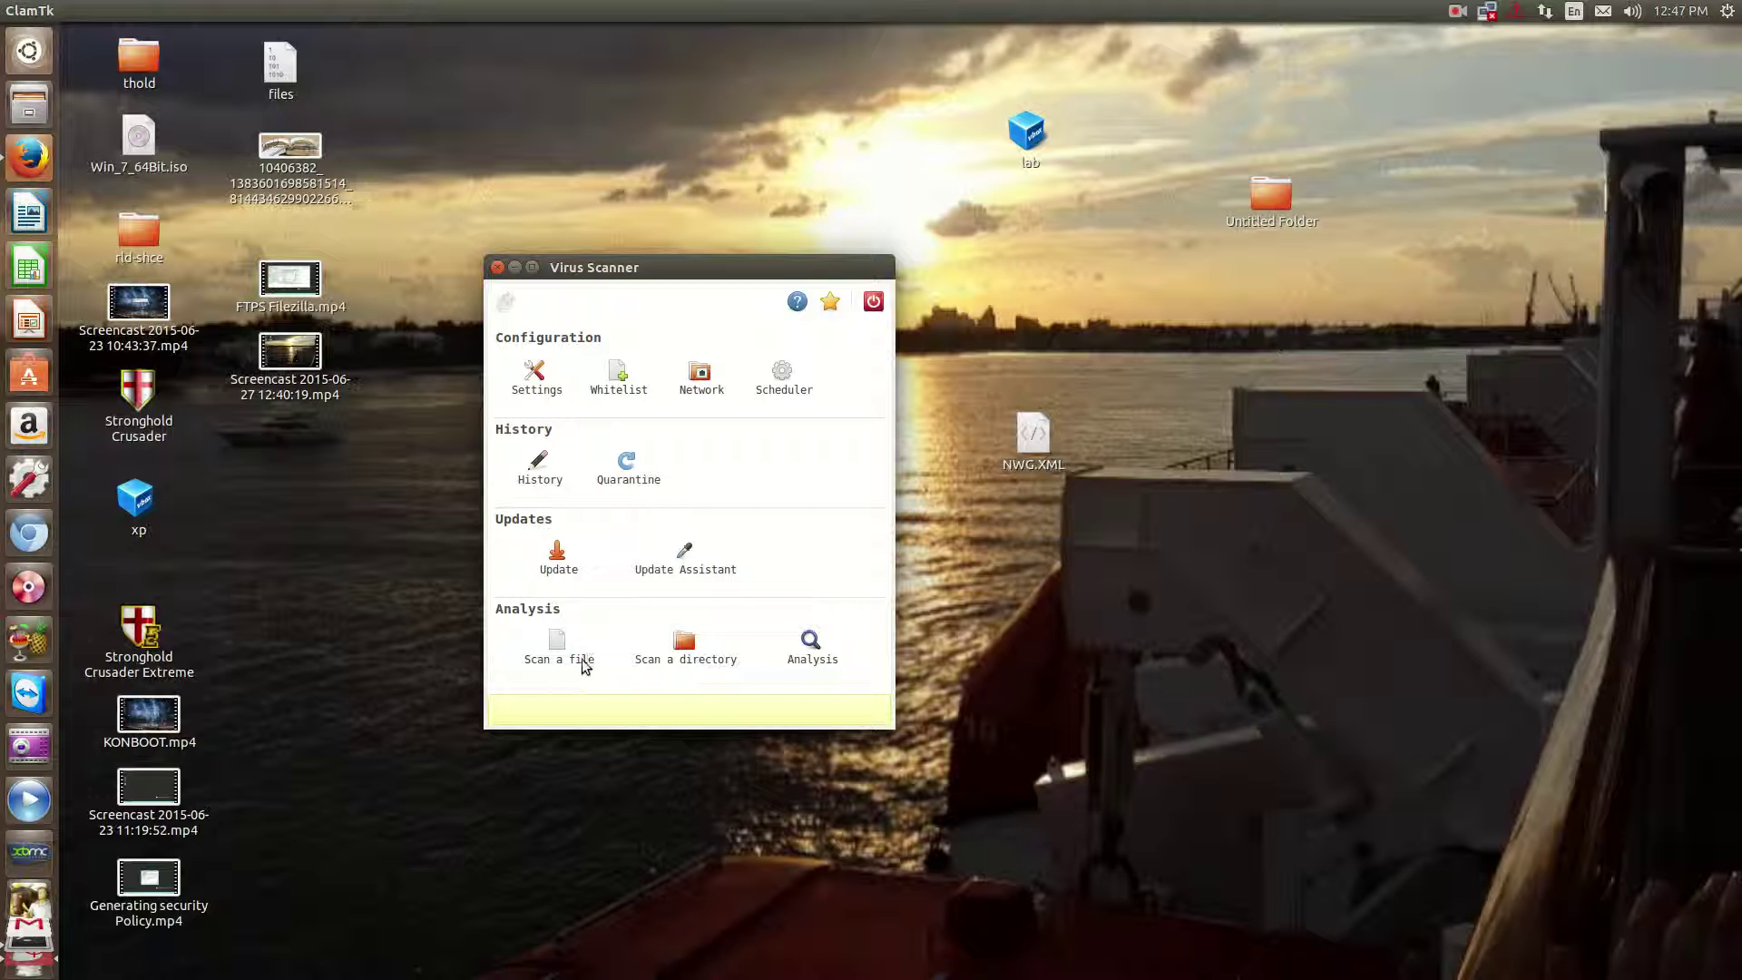
Scan the tmp folder (5 files, no threats found) and dismiss the results windows
left_click(690, 651)
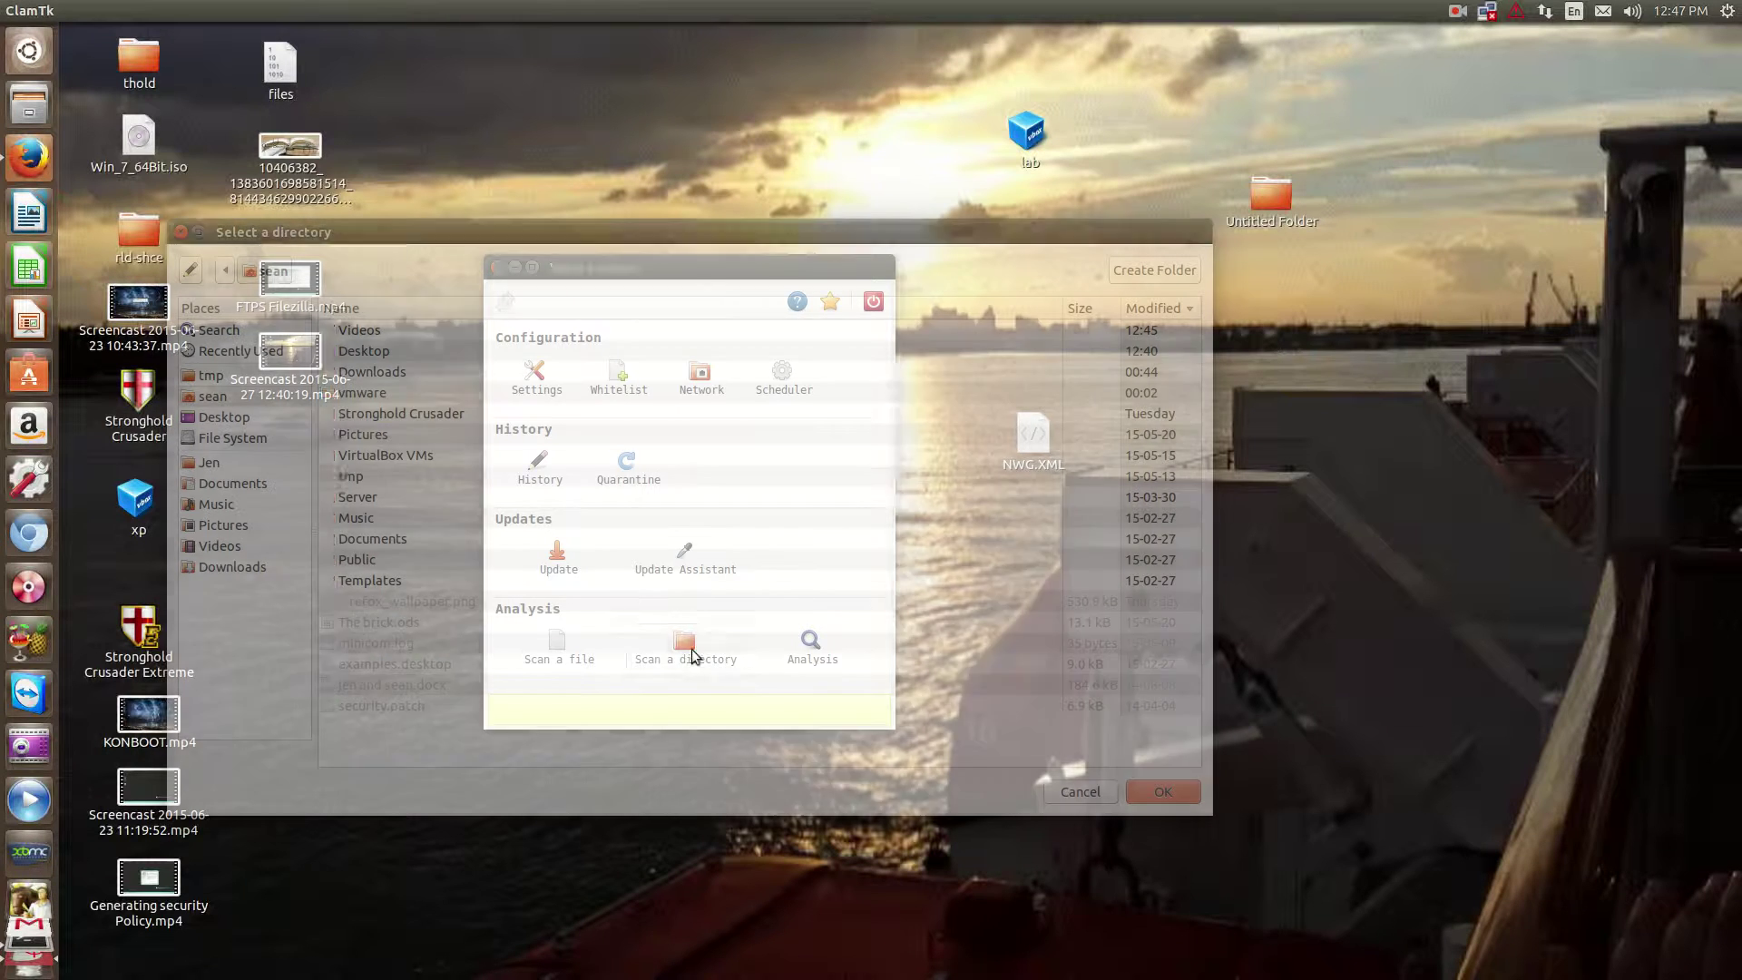
left_click(360, 481)
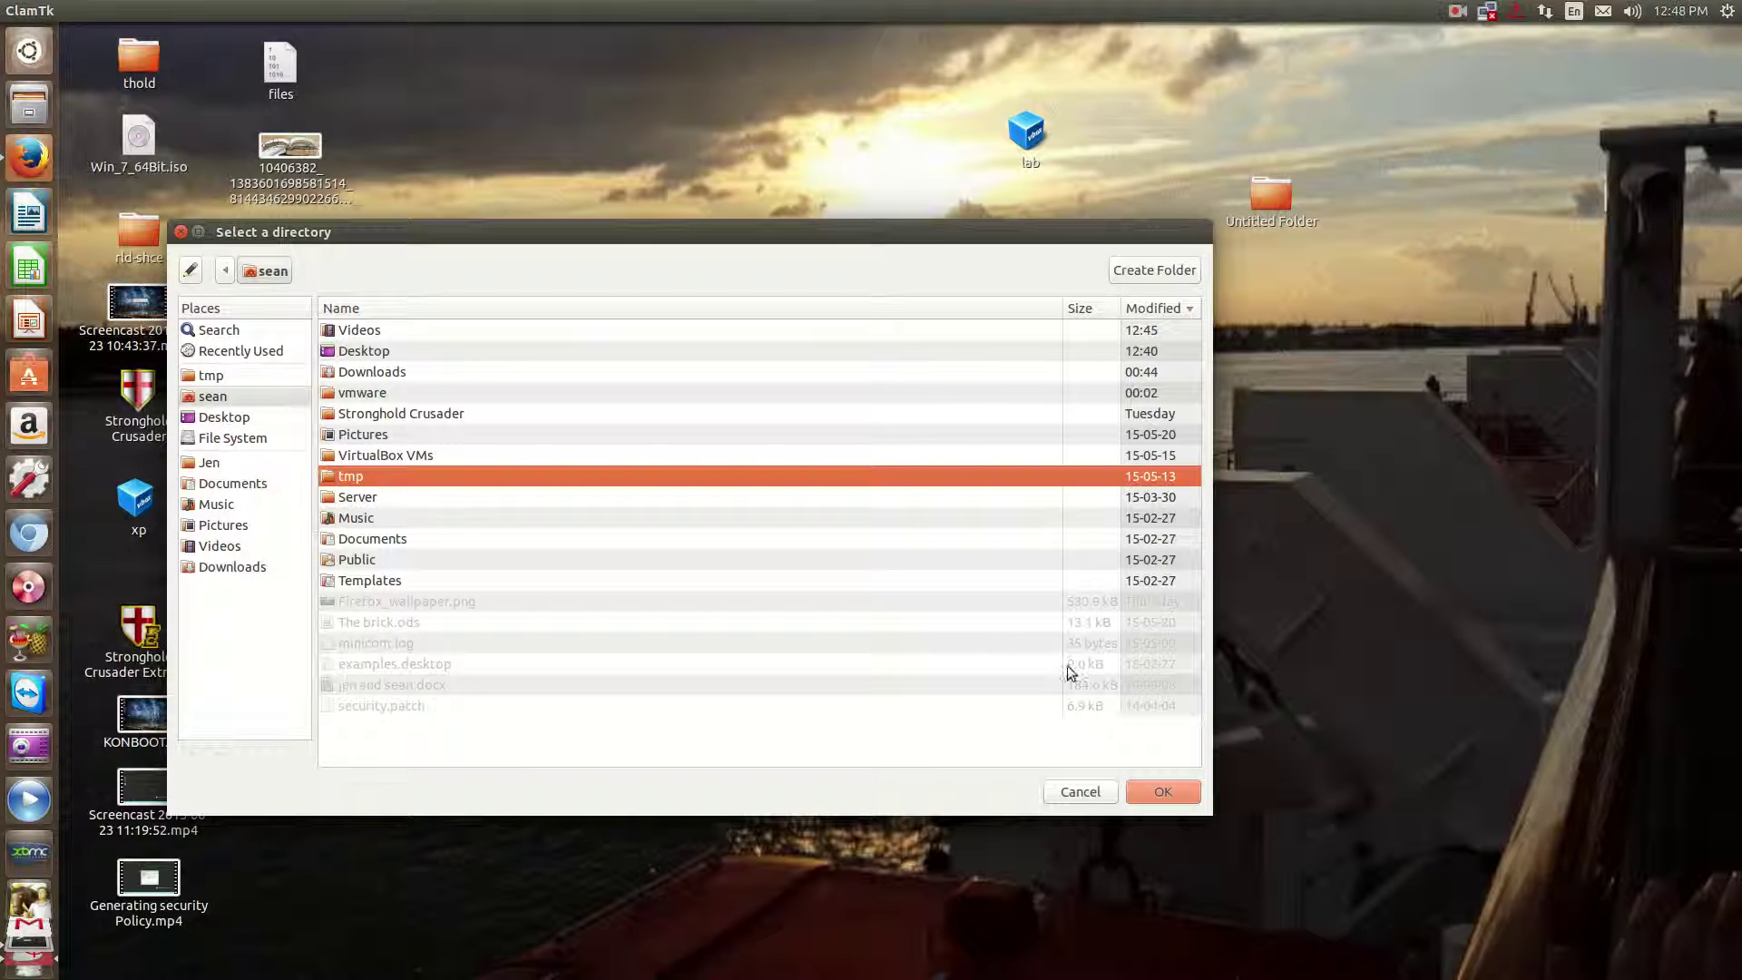
left_click(1141, 789)
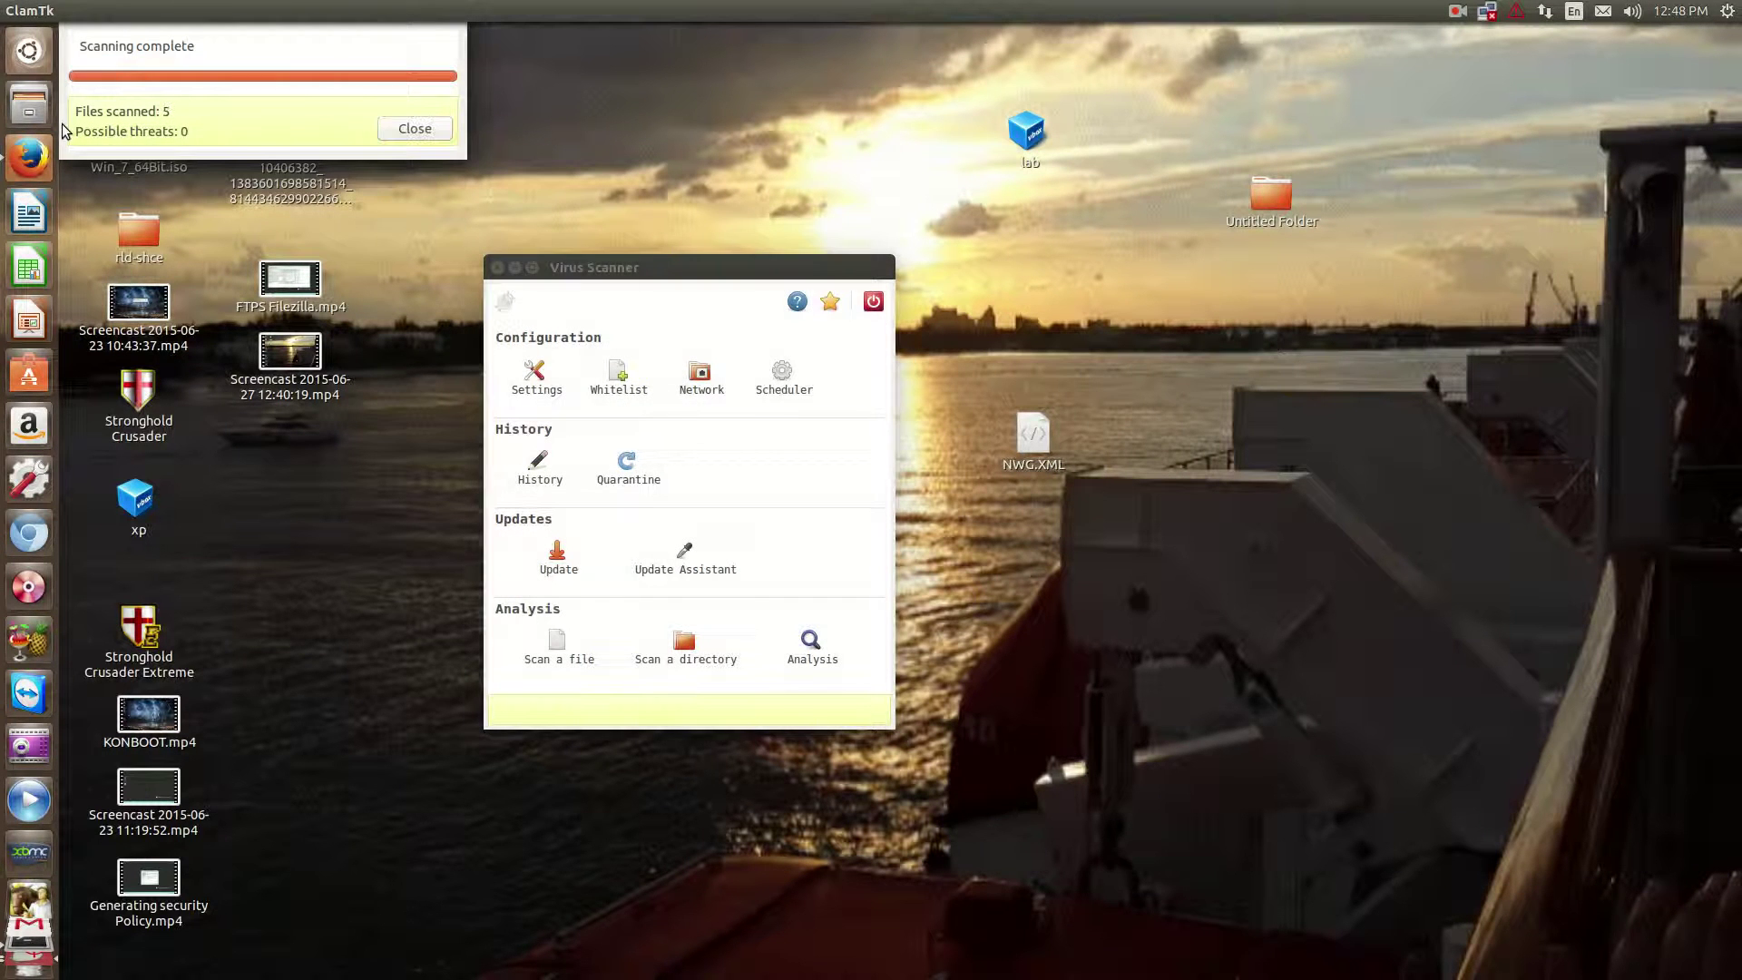
left_click(432, 133)
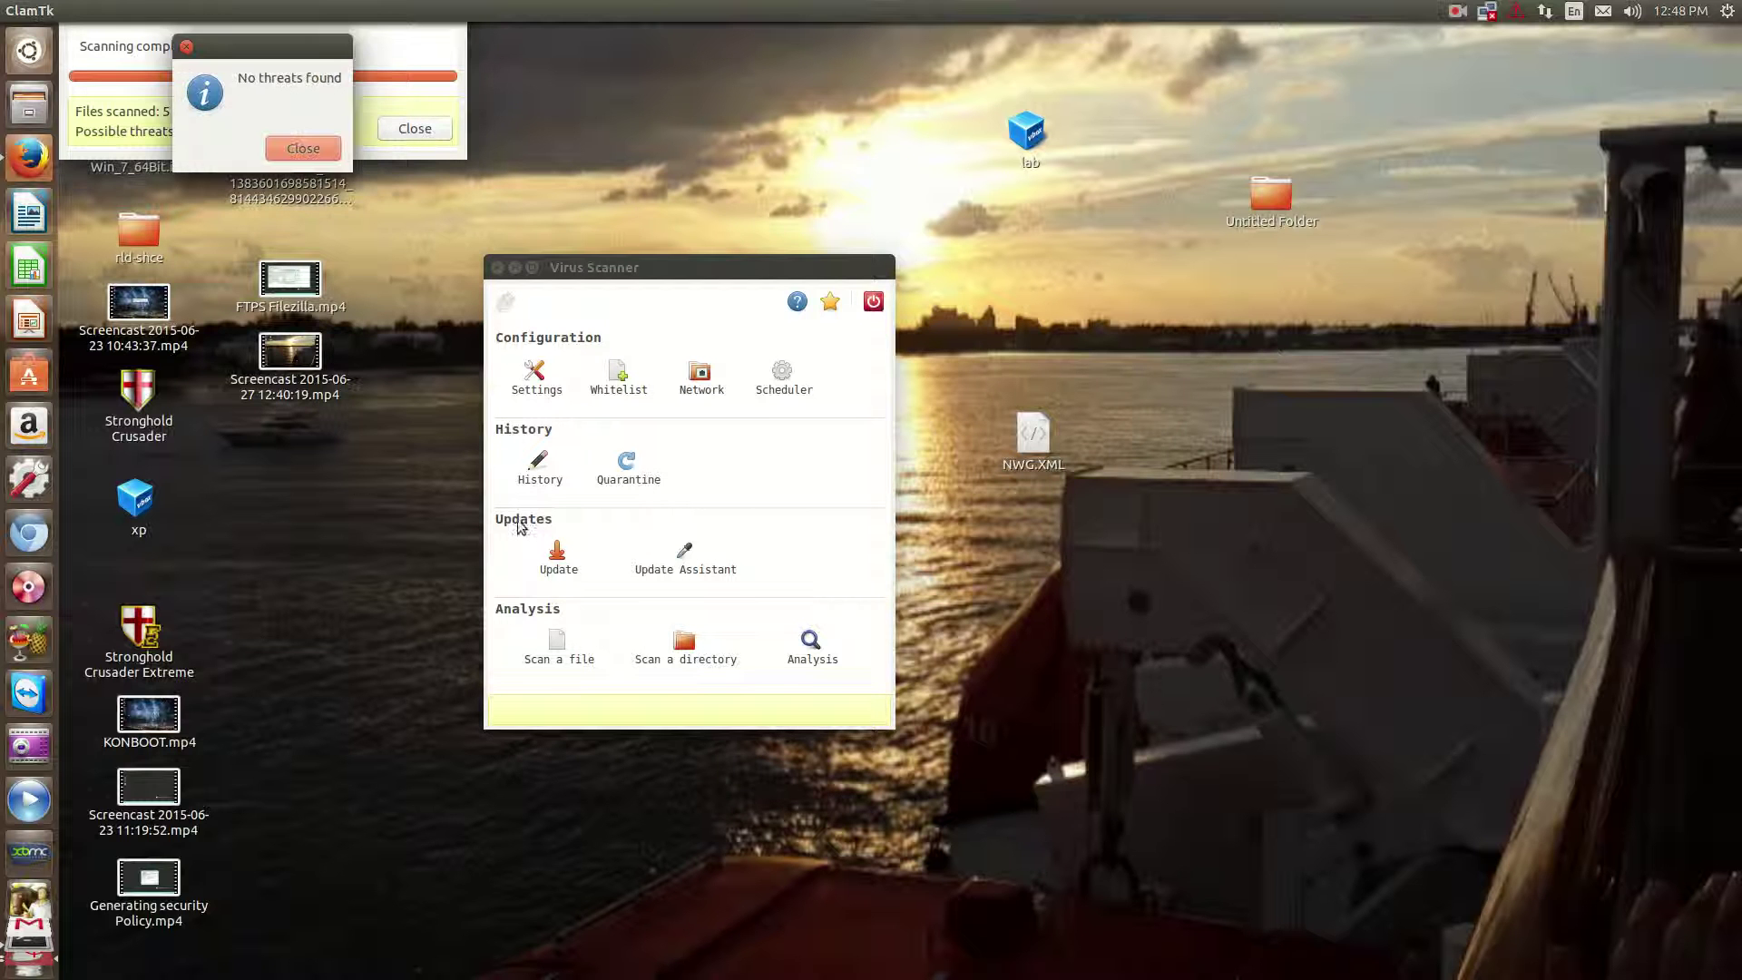
left_click(303, 145)
left_click(415, 129)
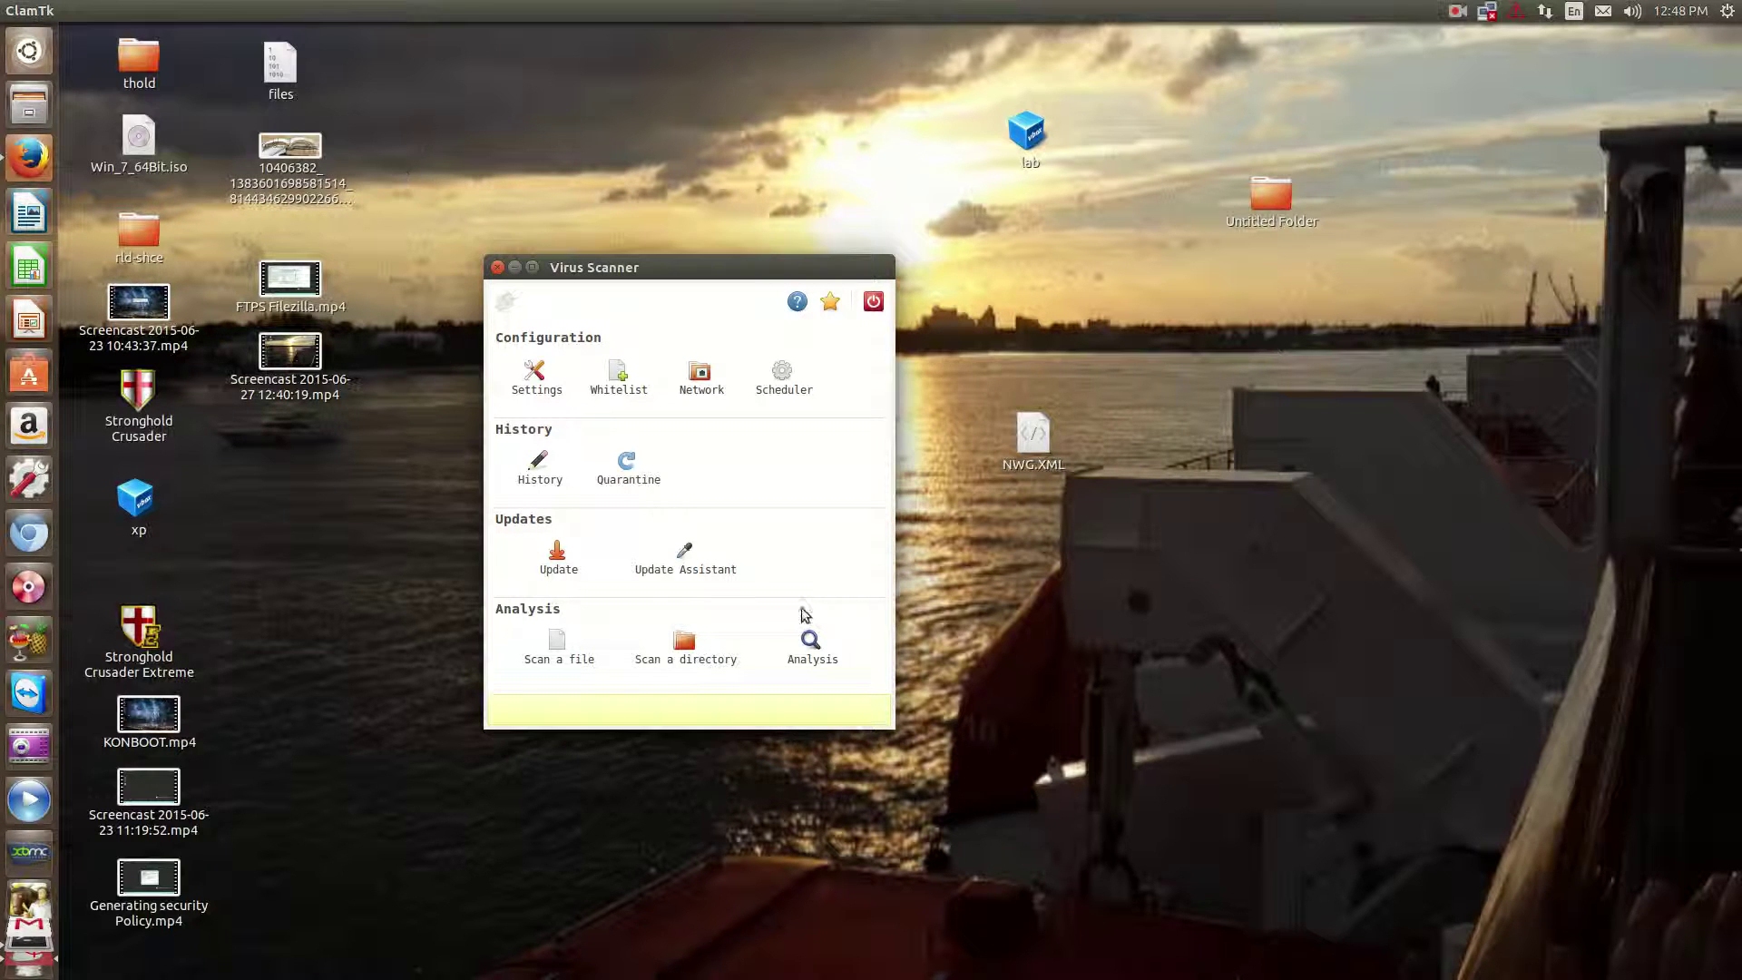
Submit security.patch for reputation analysis in the Analysis window, confirm, and close it
left_click(812, 667)
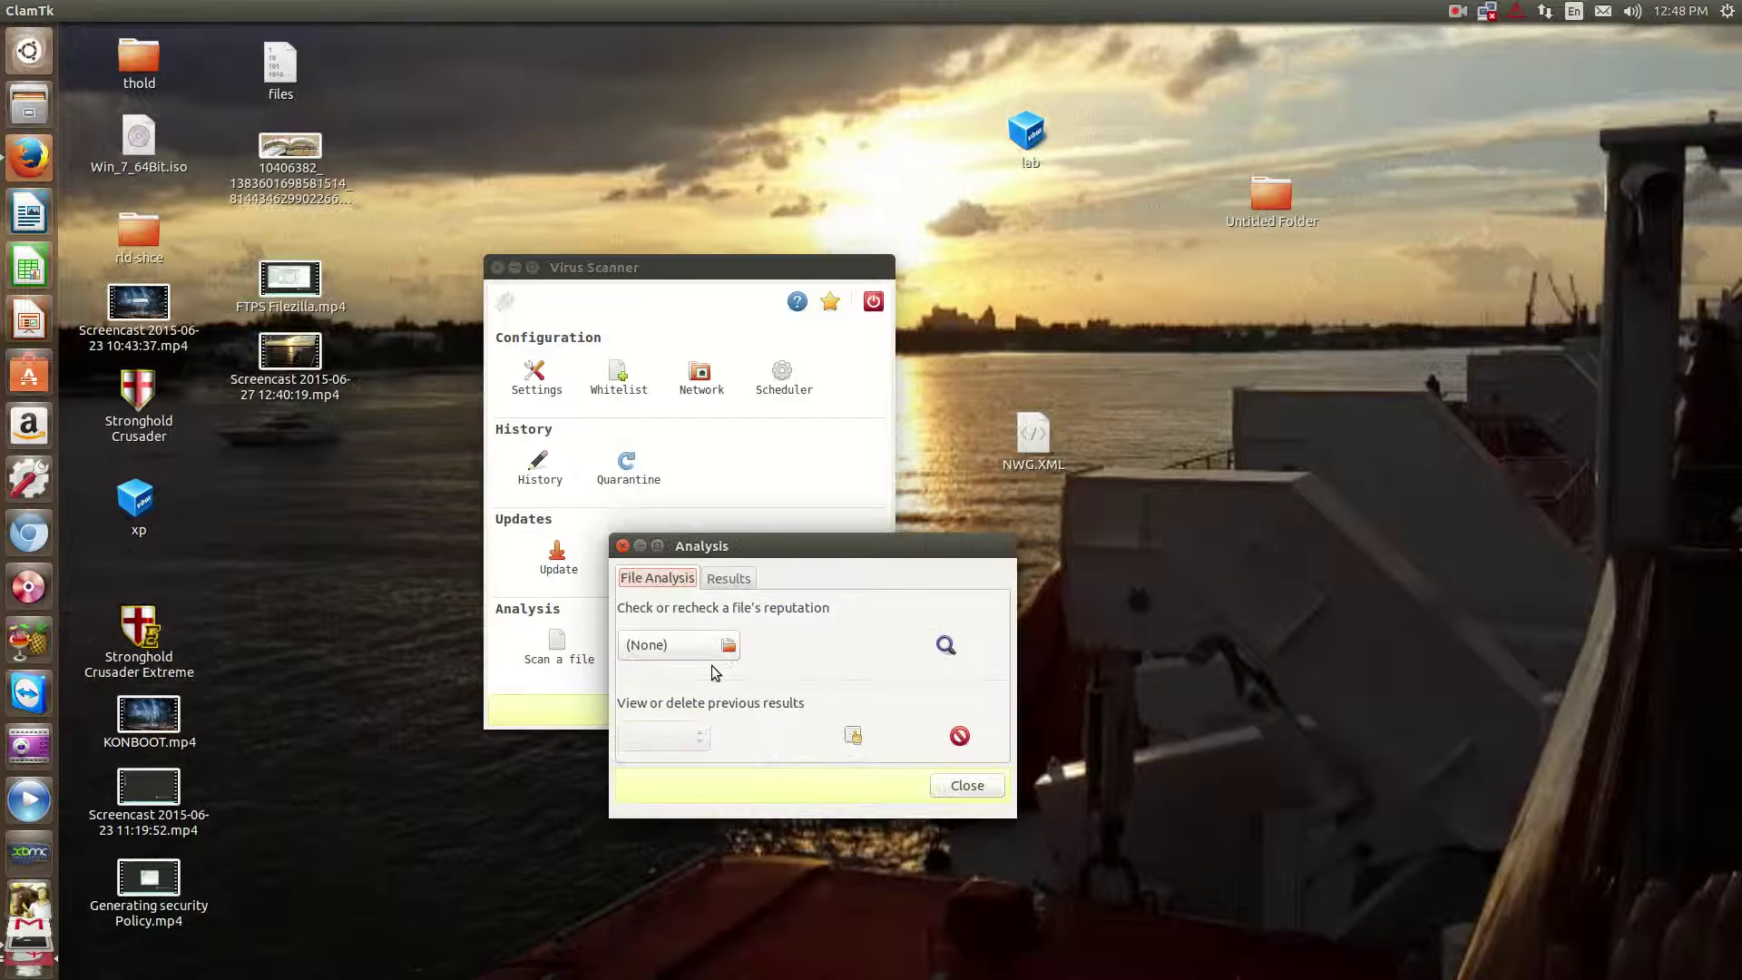
left_click(689, 644)
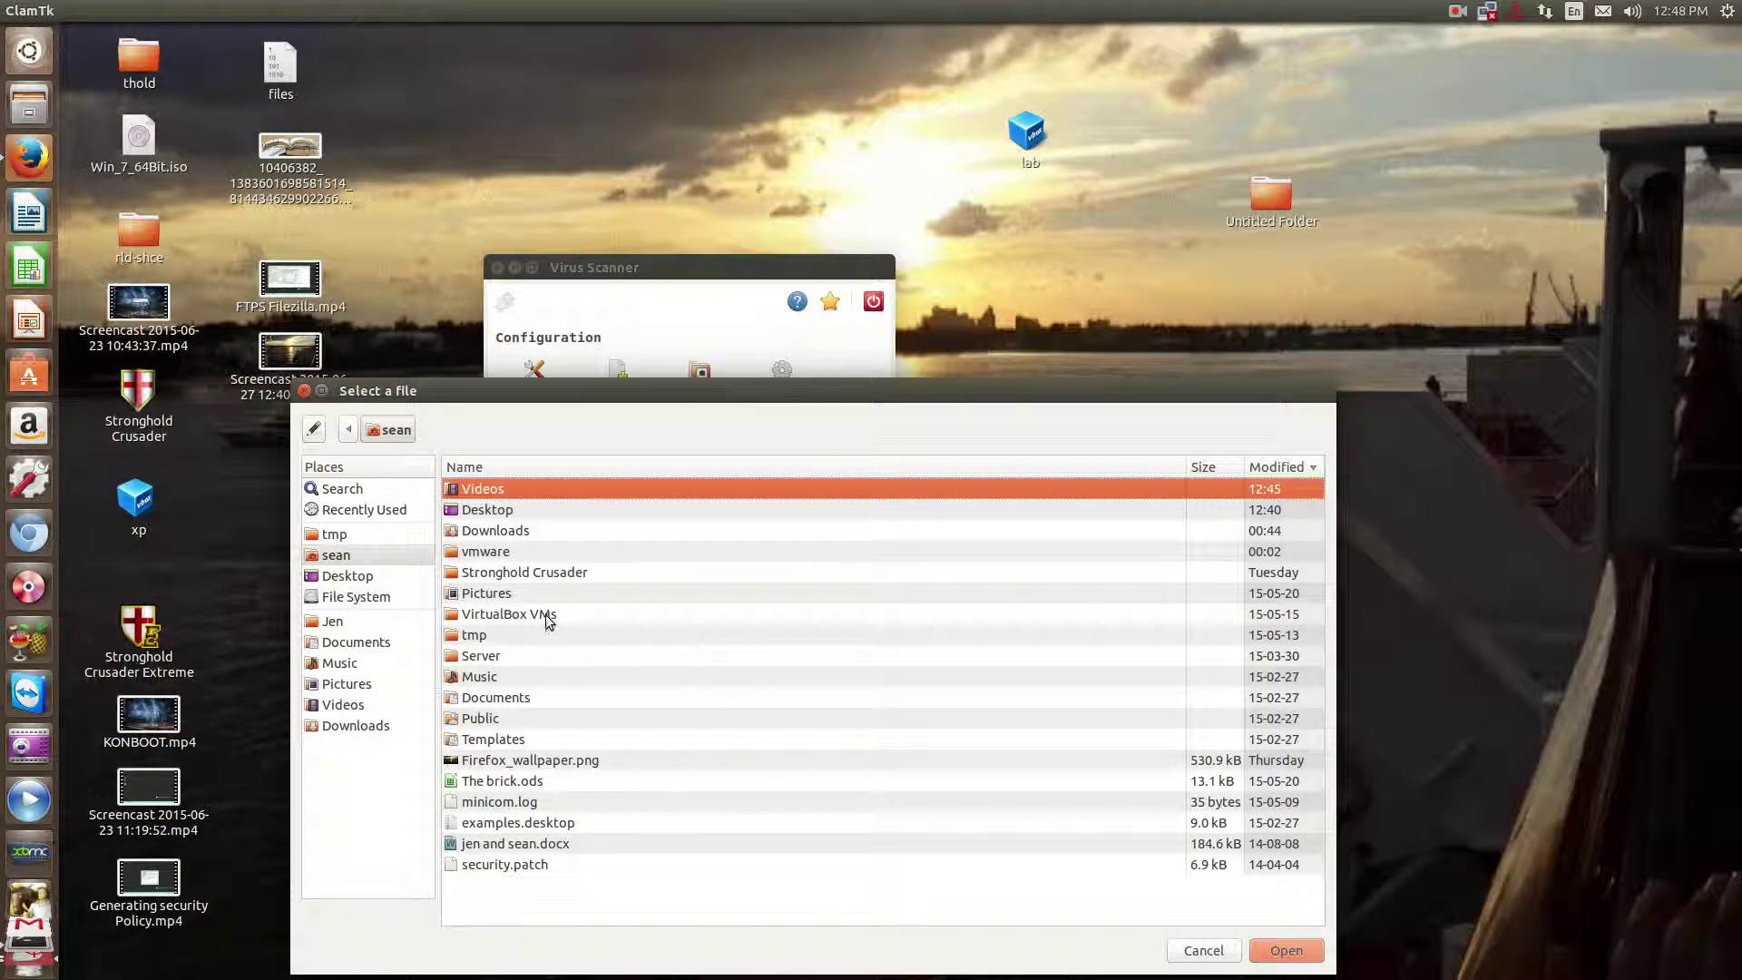
left_click(559, 864)
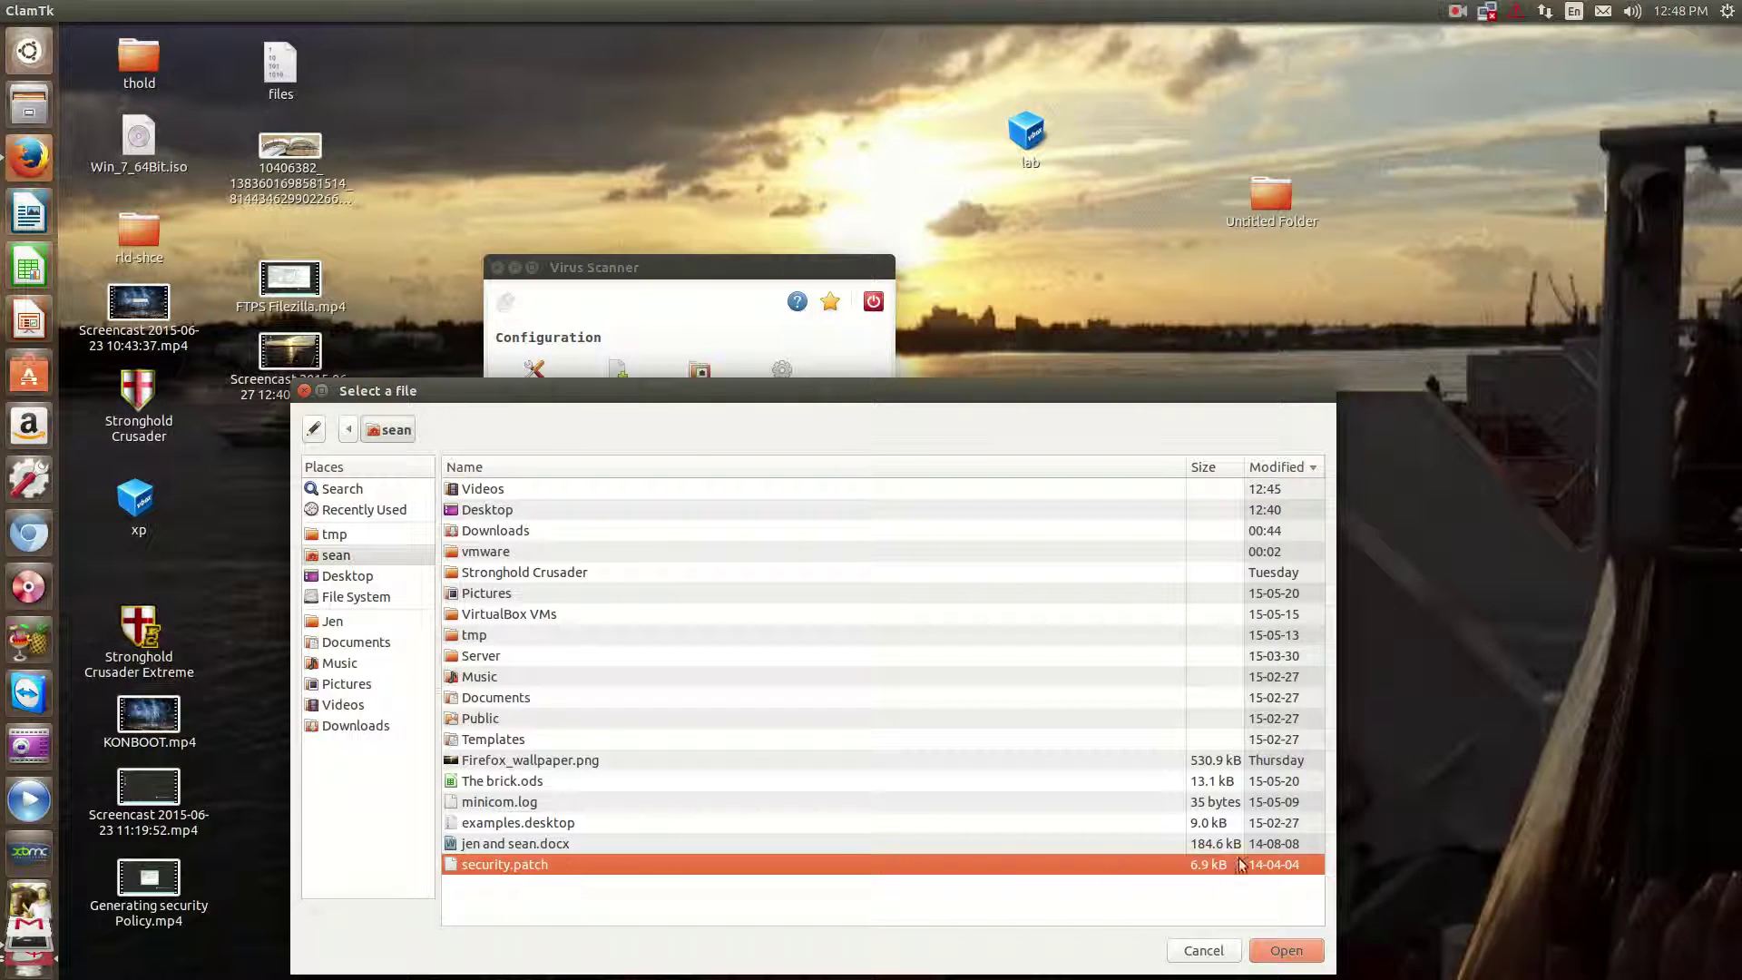
left_click(1285, 950)
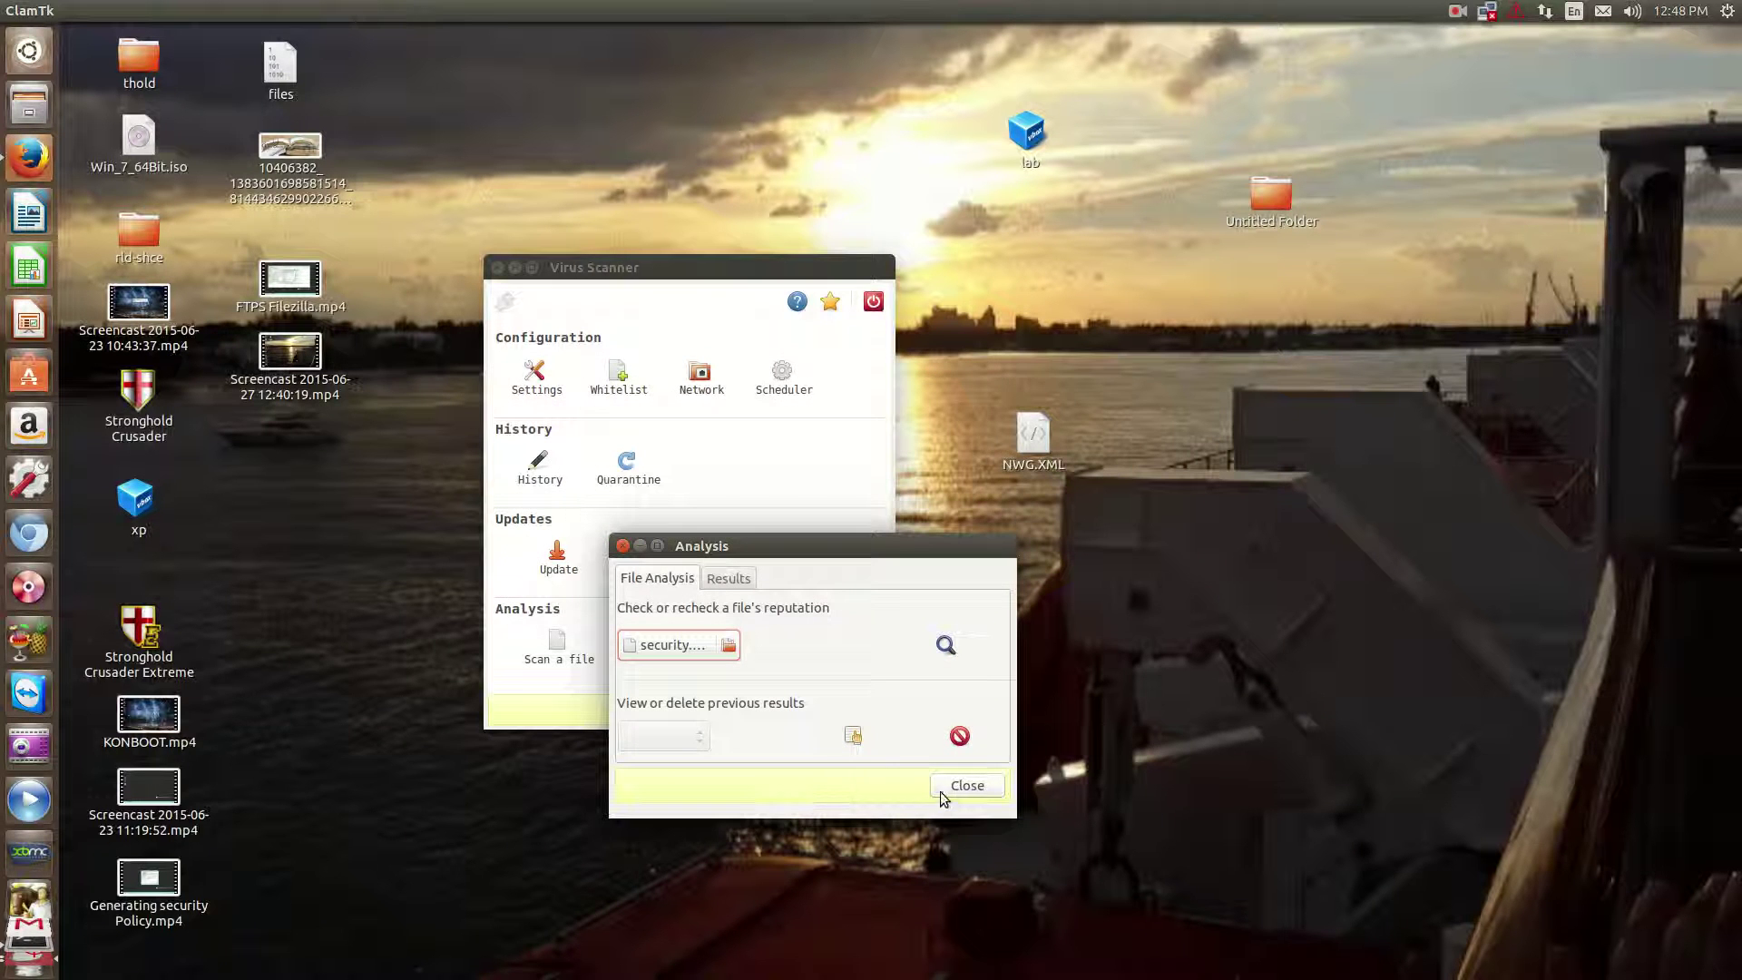
left_click(945, 646)
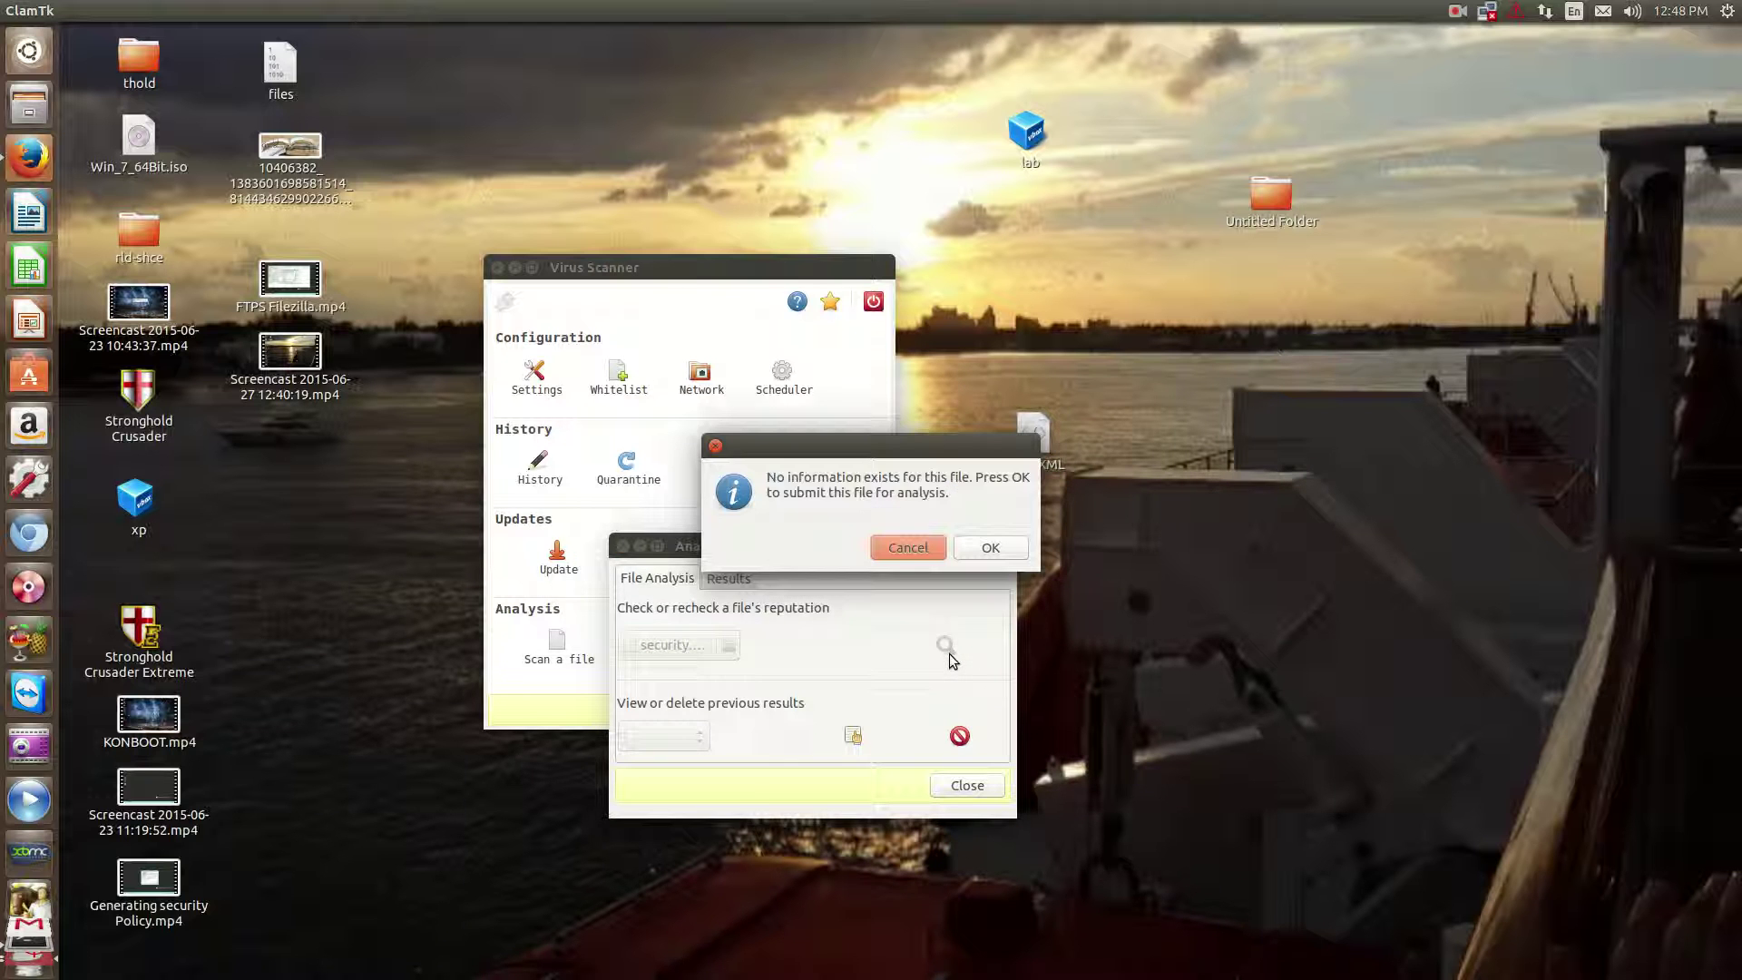
left_click(991, 550)
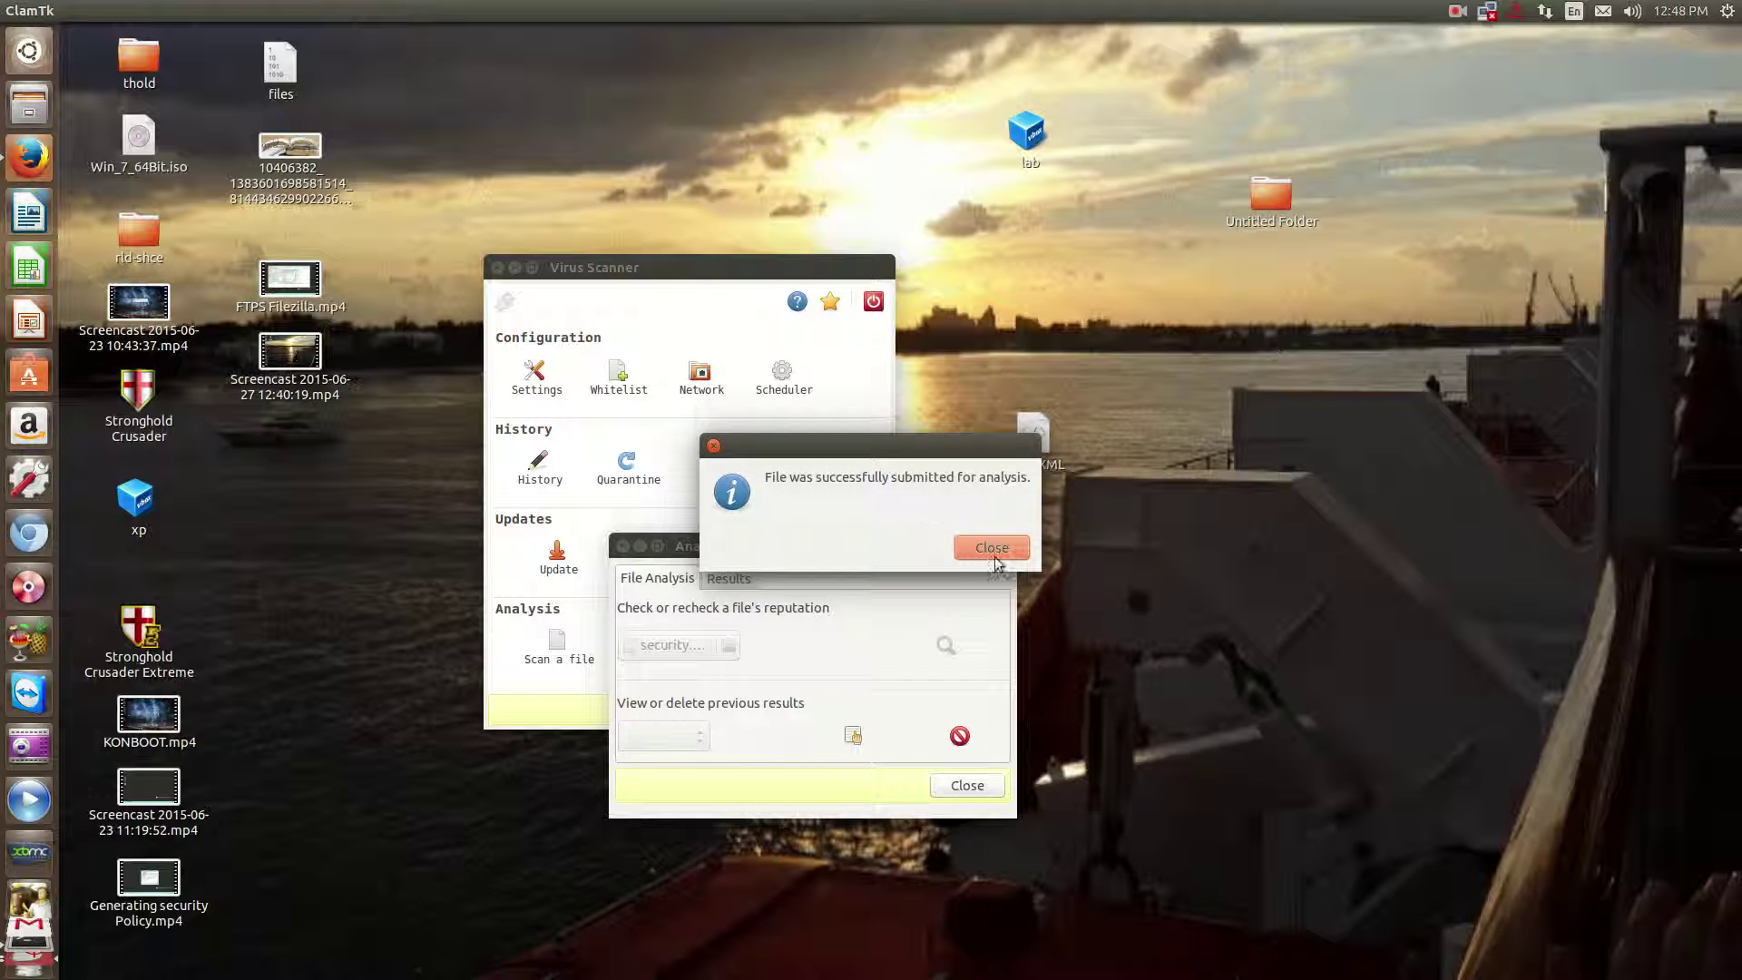
left_click(993, 548)
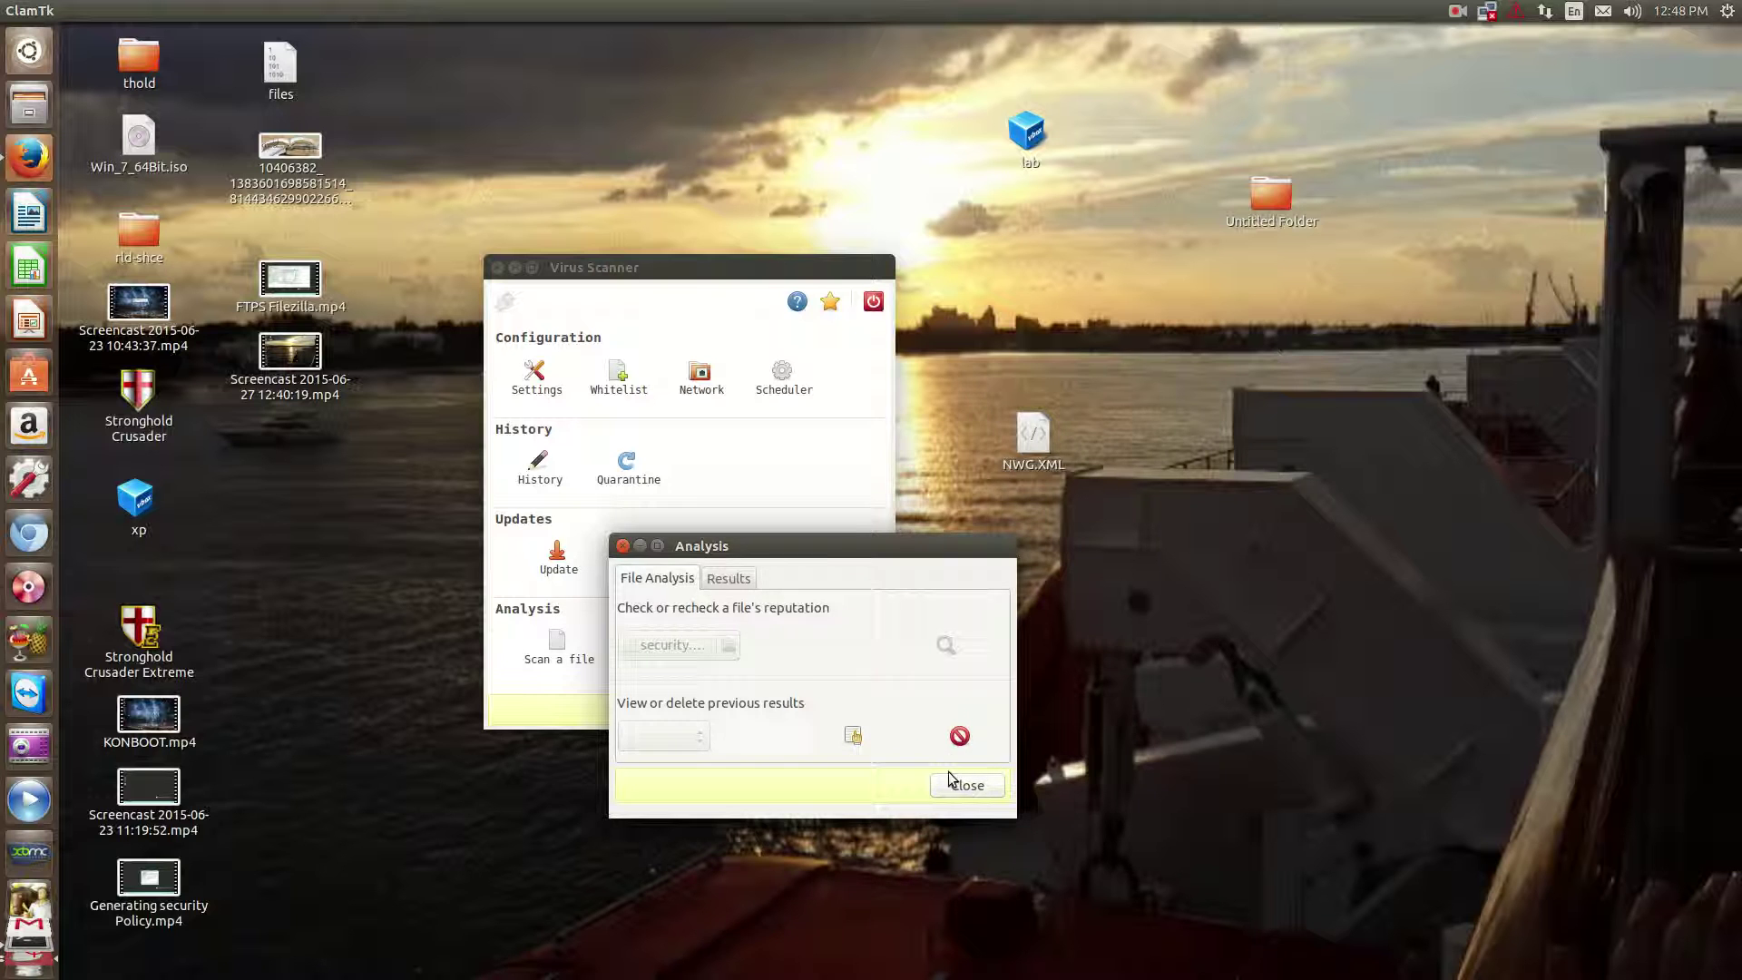
left_click(991, 787)
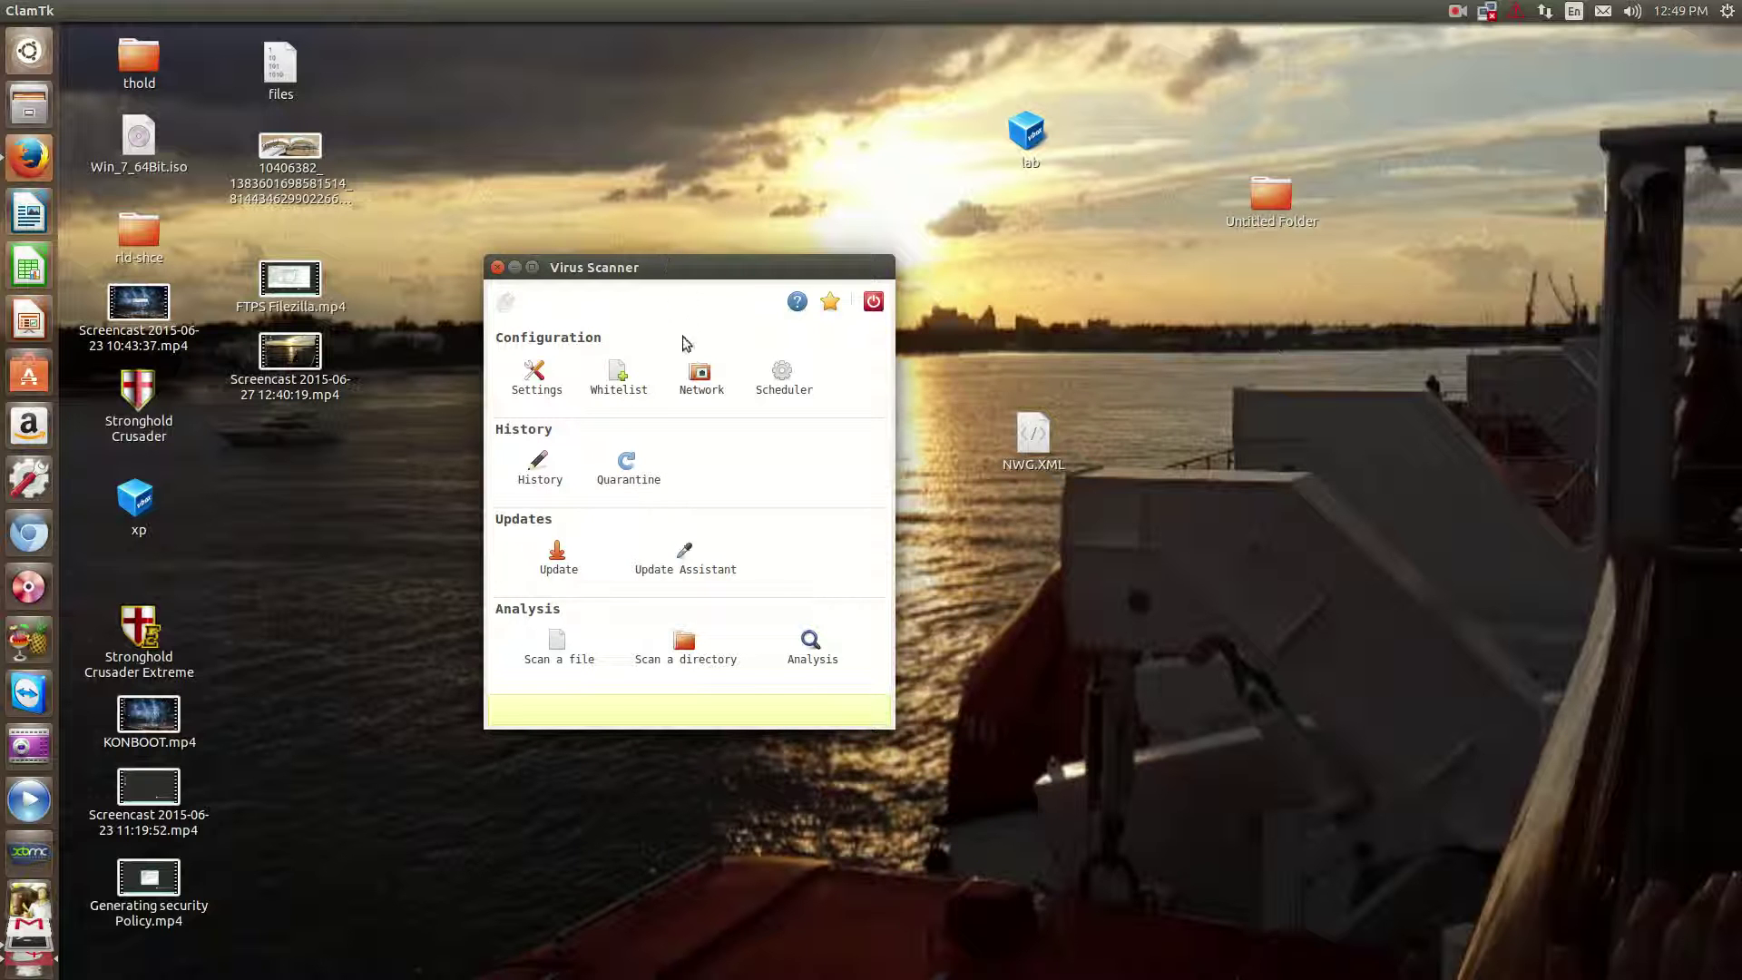
left_click(701, 376)
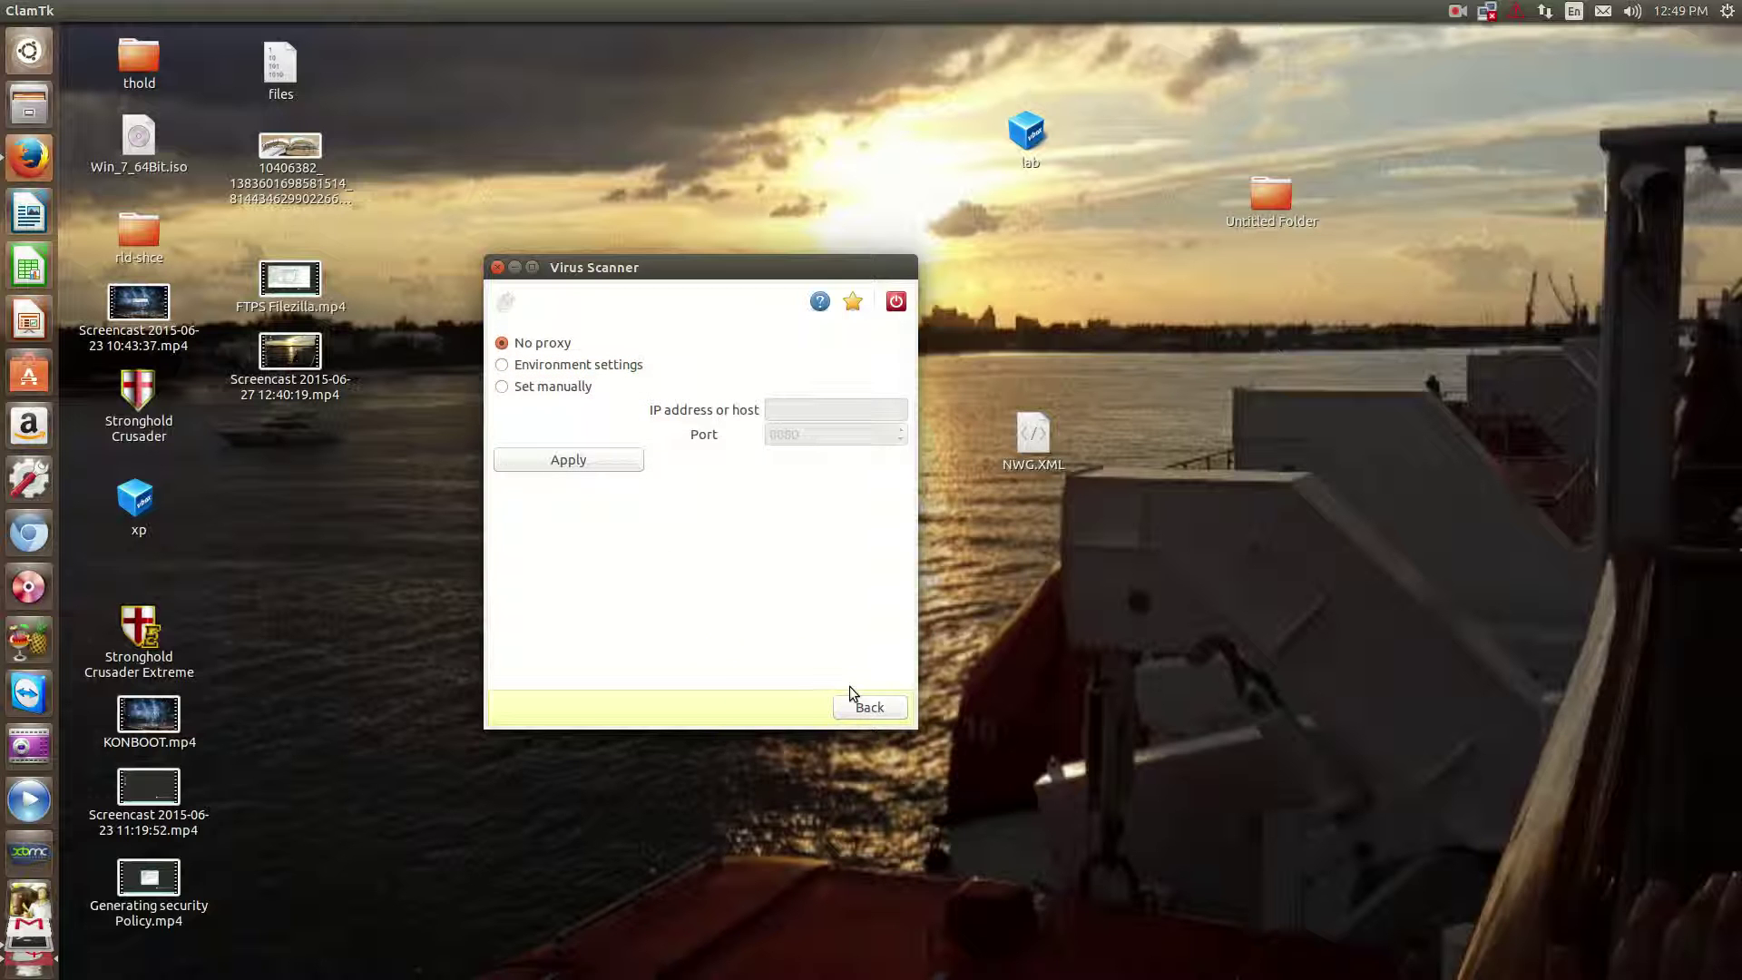
left_click(869, 707)
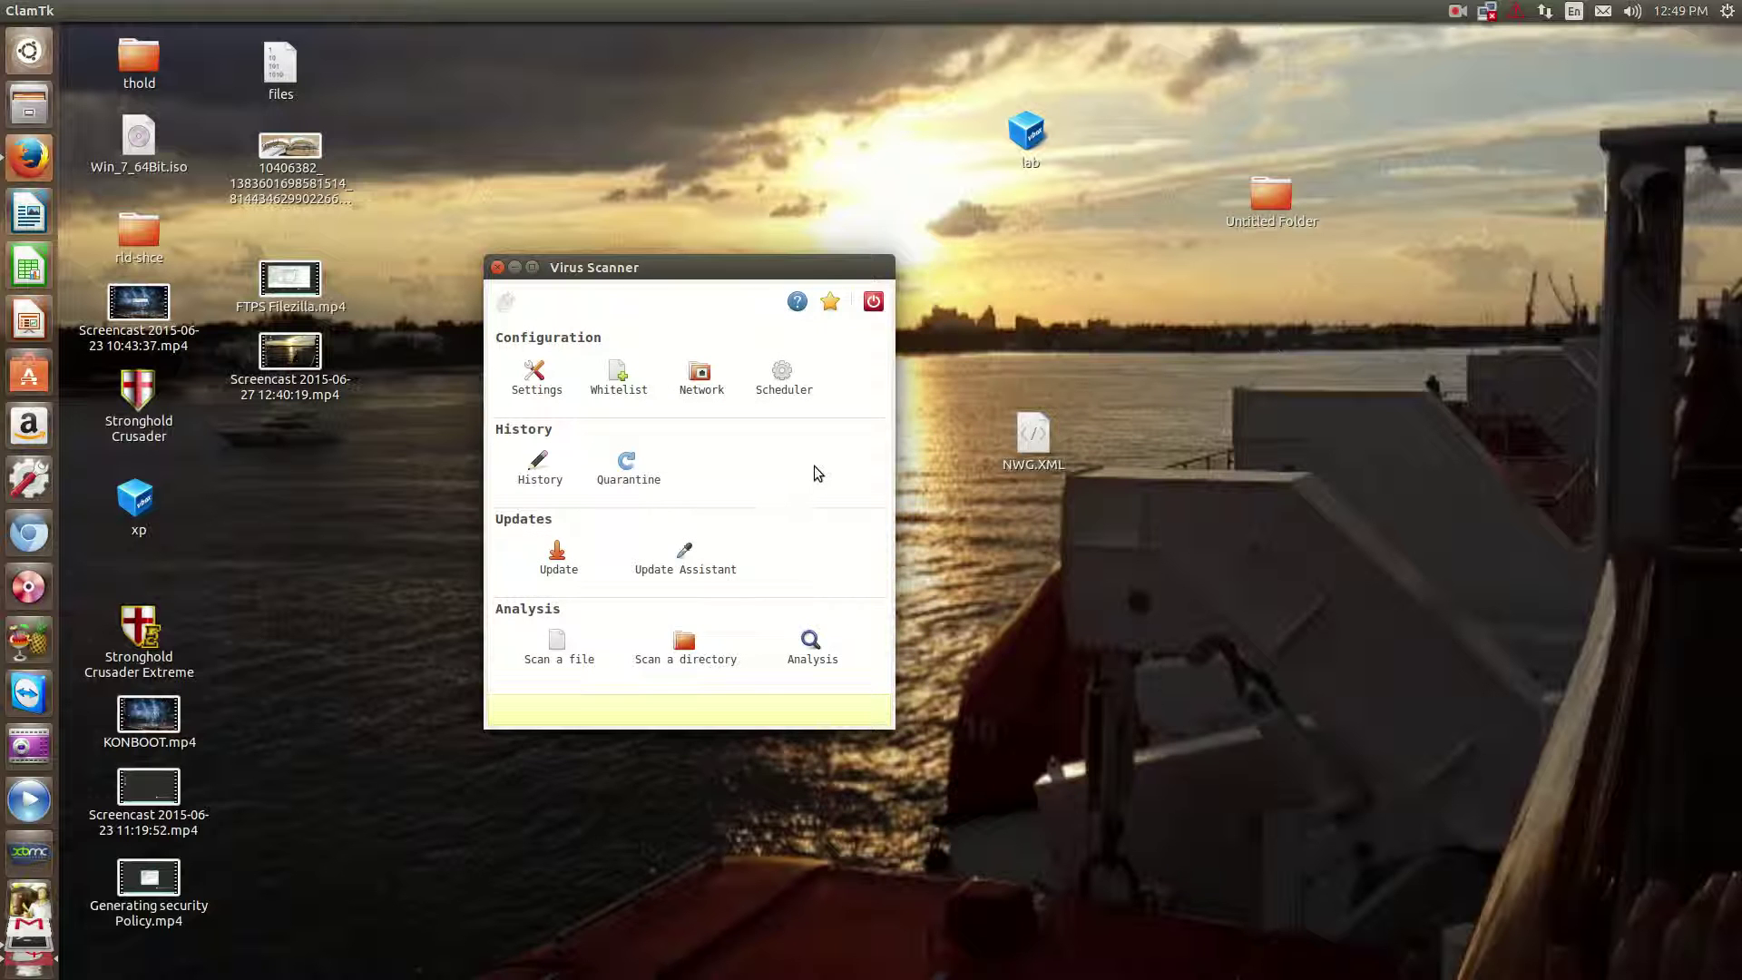
left_click(782, 377)
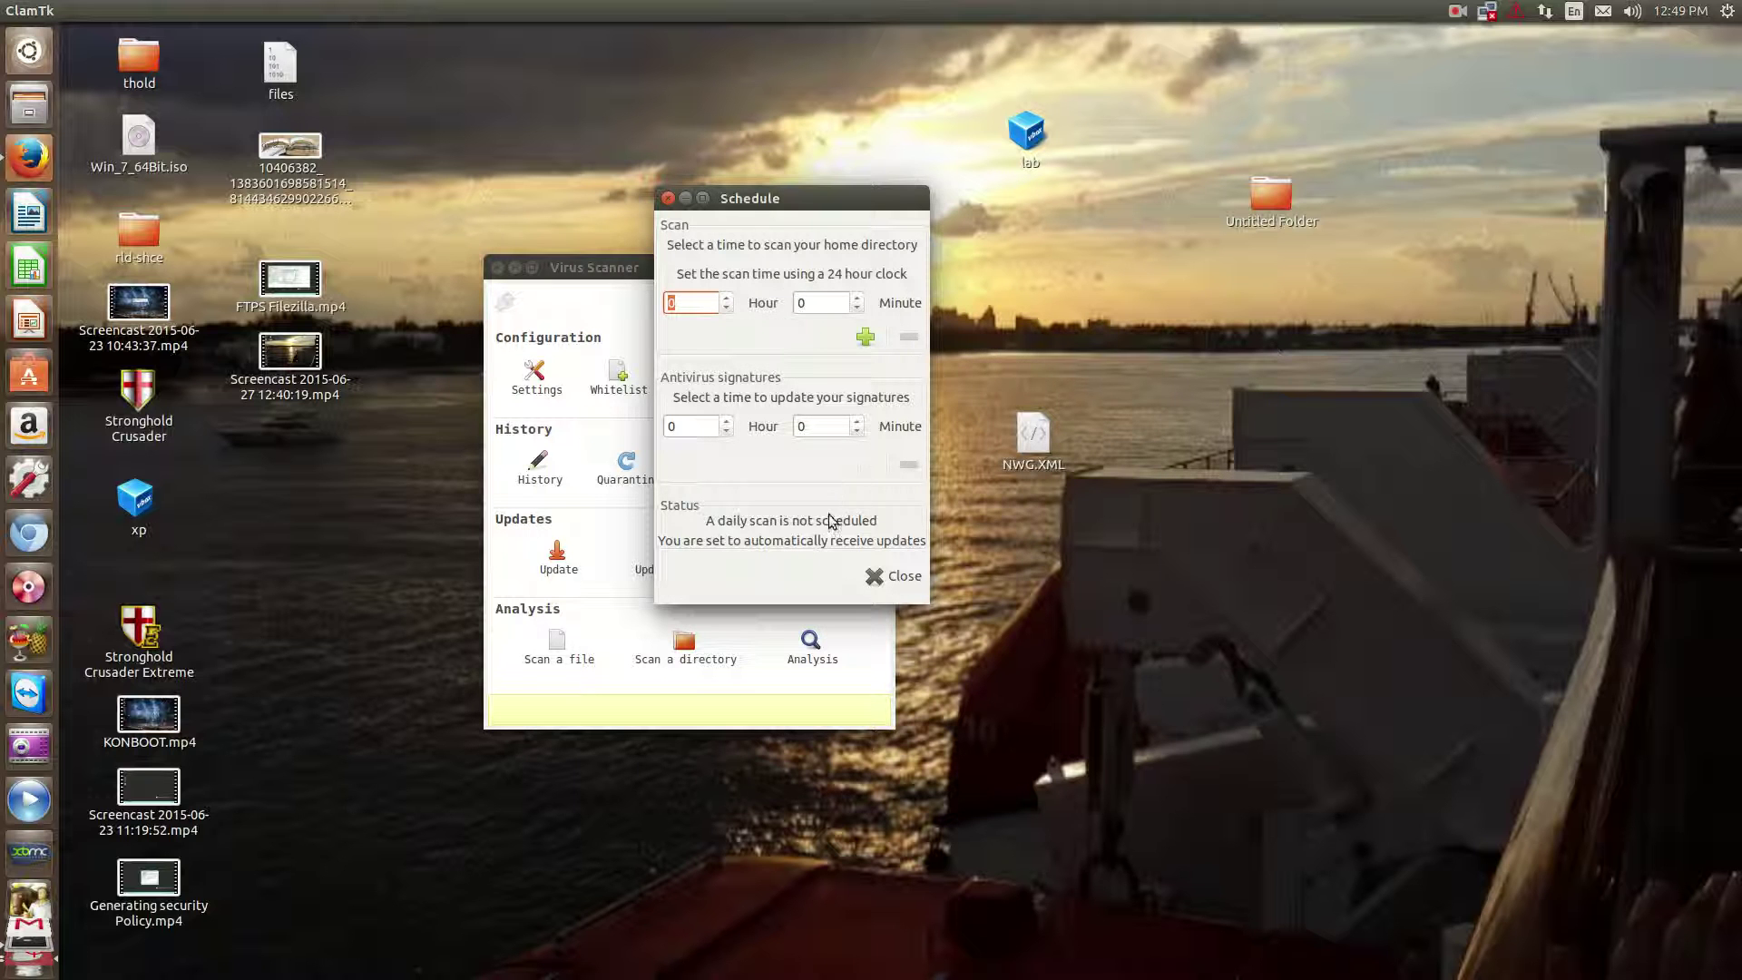
left_click(892, 576)
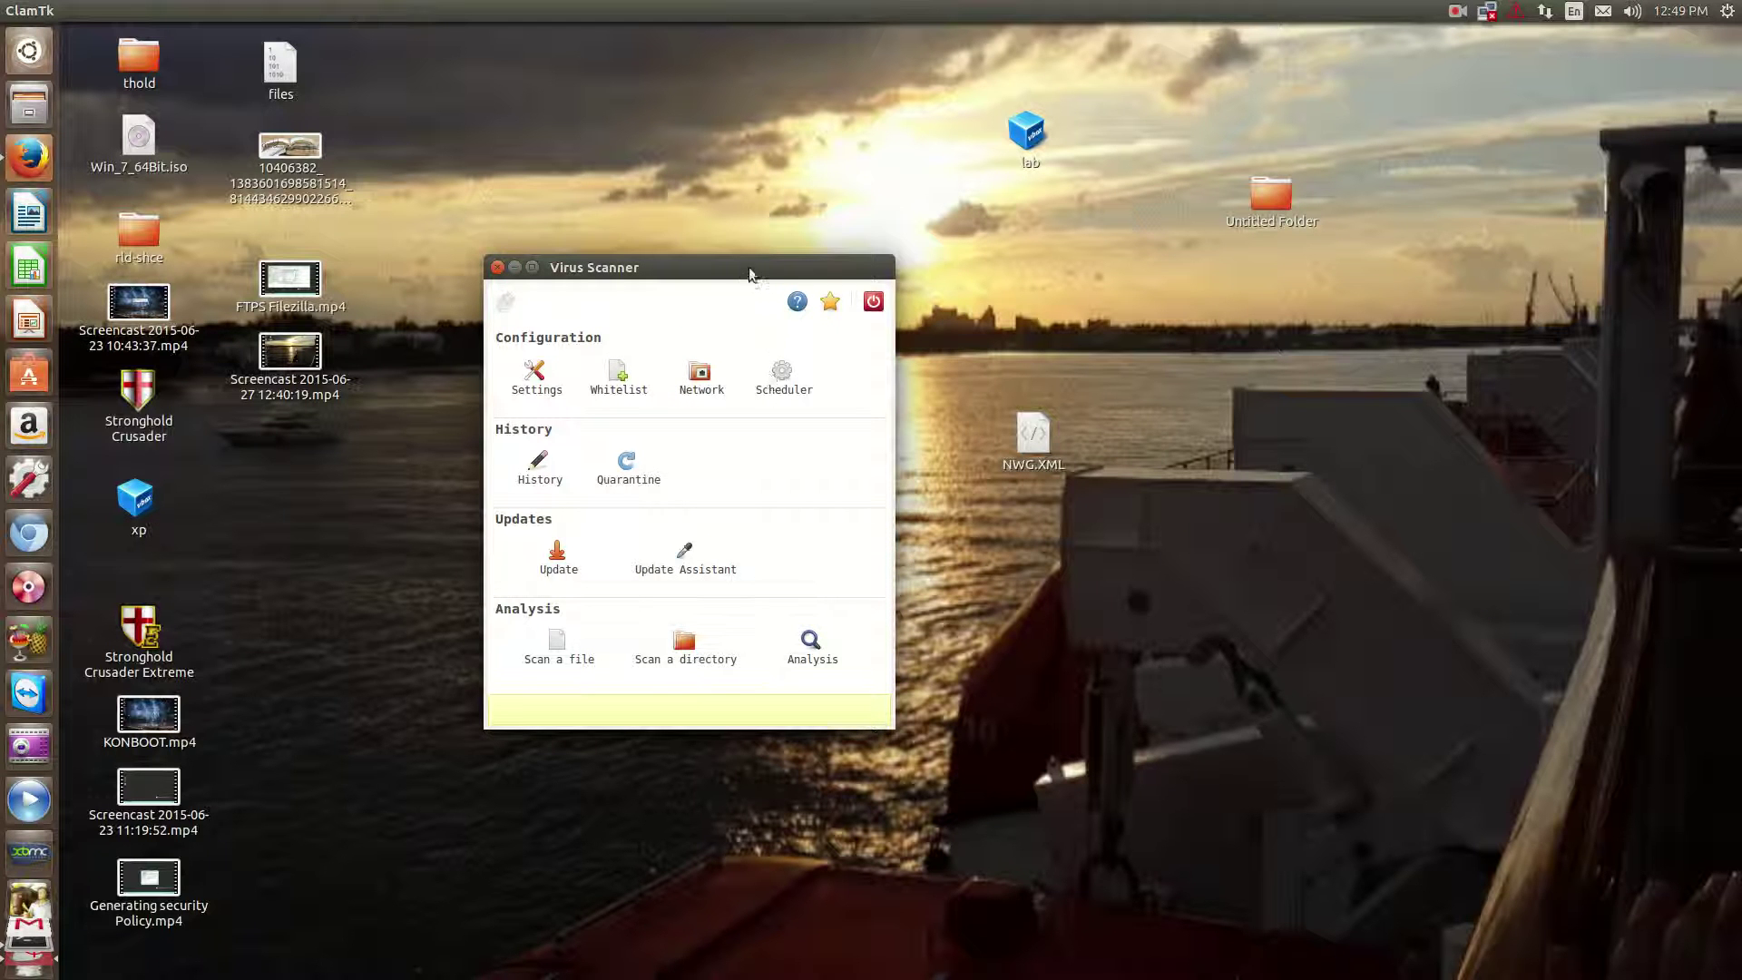
Shift the Virus Scanner window down-right, then back up-left to sit slightly lower
left_click_drag(749, 268, 785, 310)
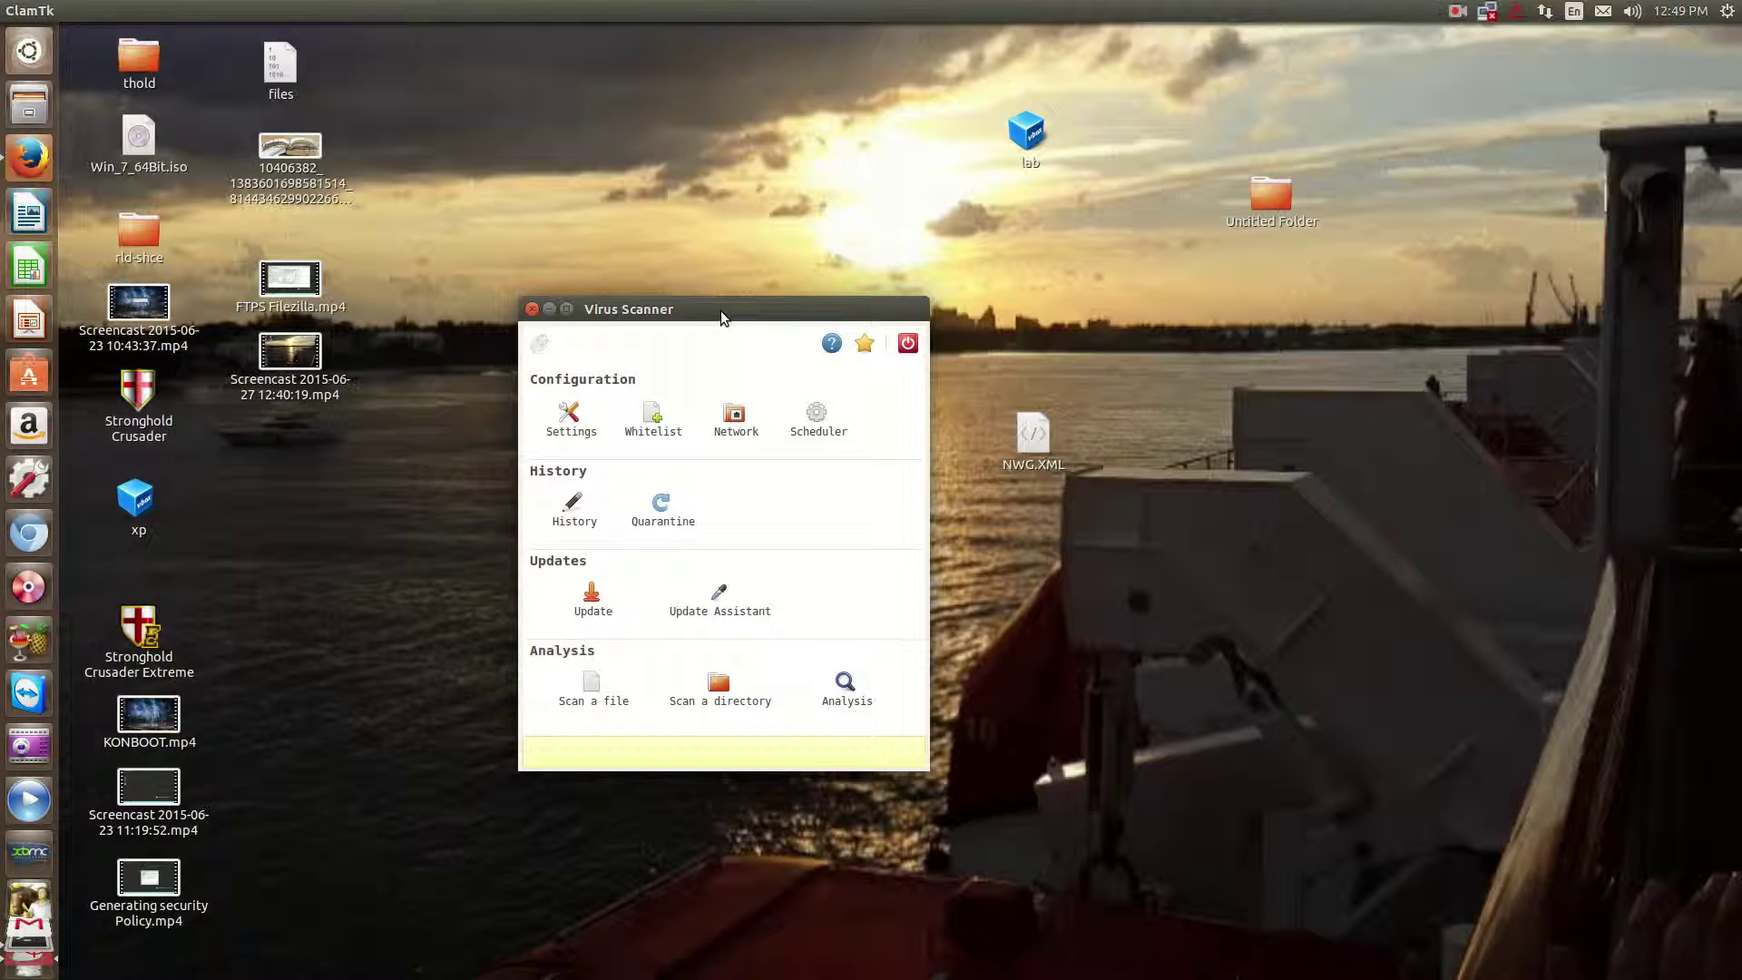
left_click_drag(720, 310, 673, 372)
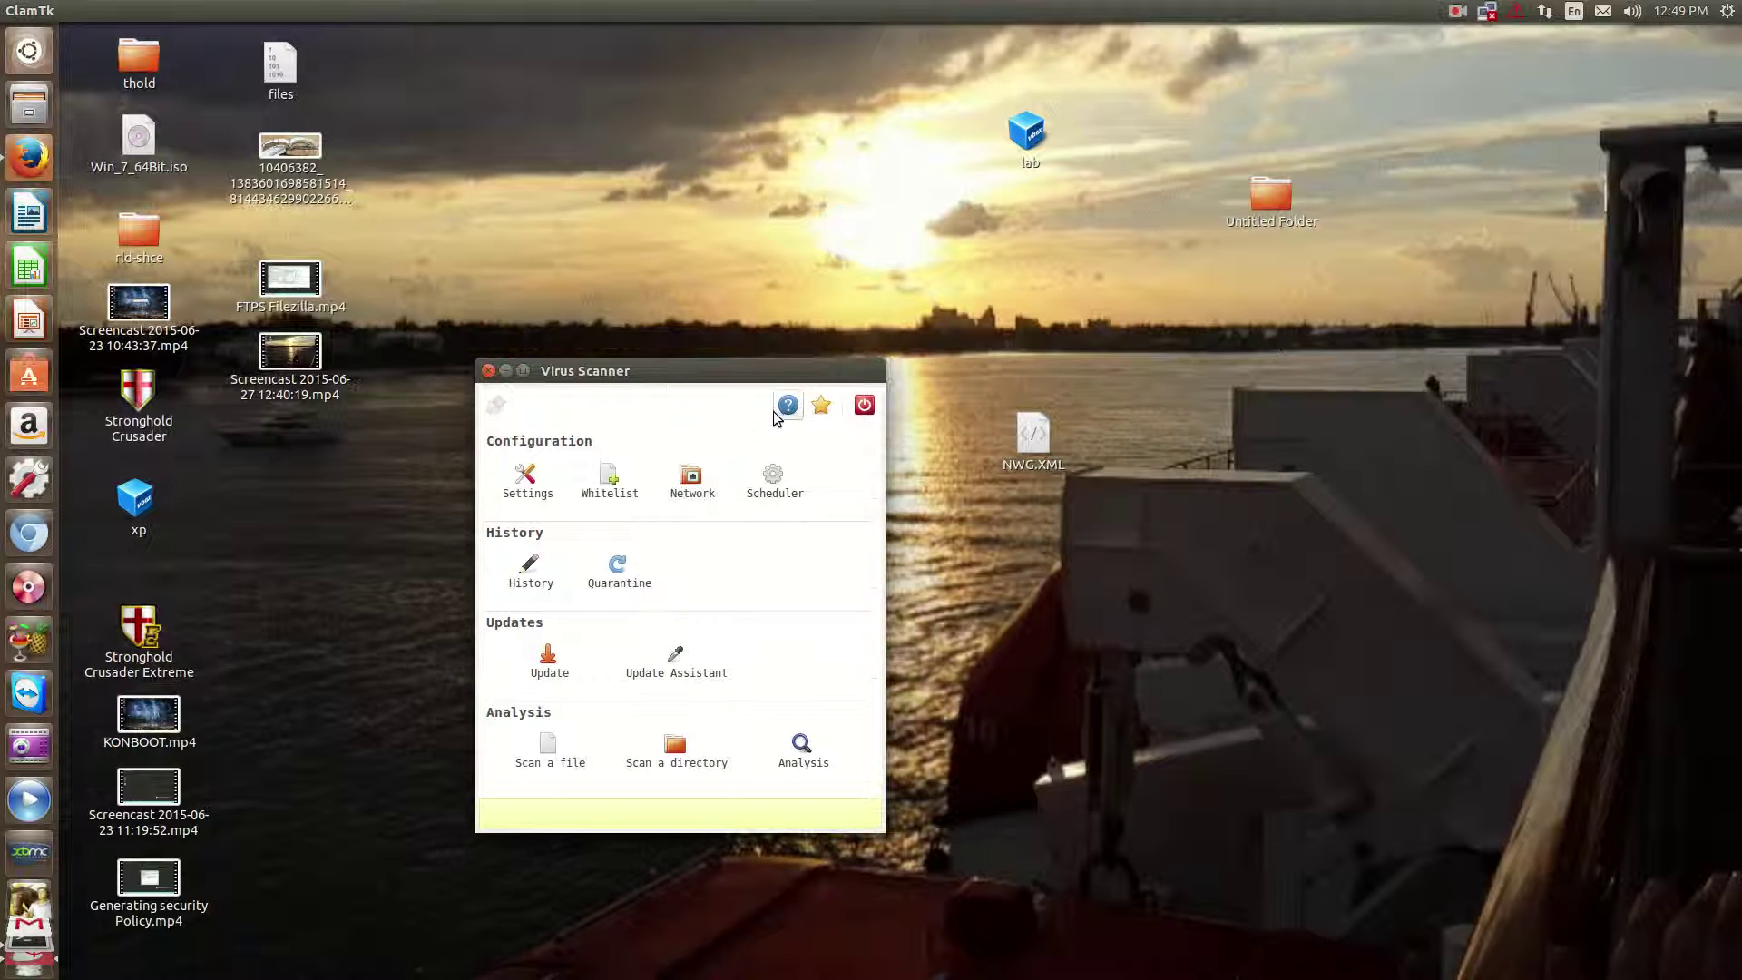